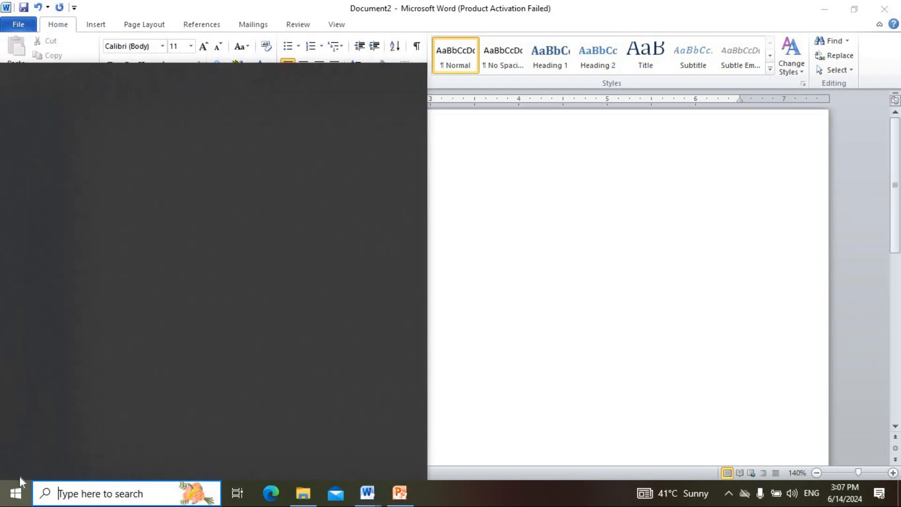
Step: Search Windows for "win" and return to the blank Word document without launching anything
mouse_move(19, 473)
type("win")
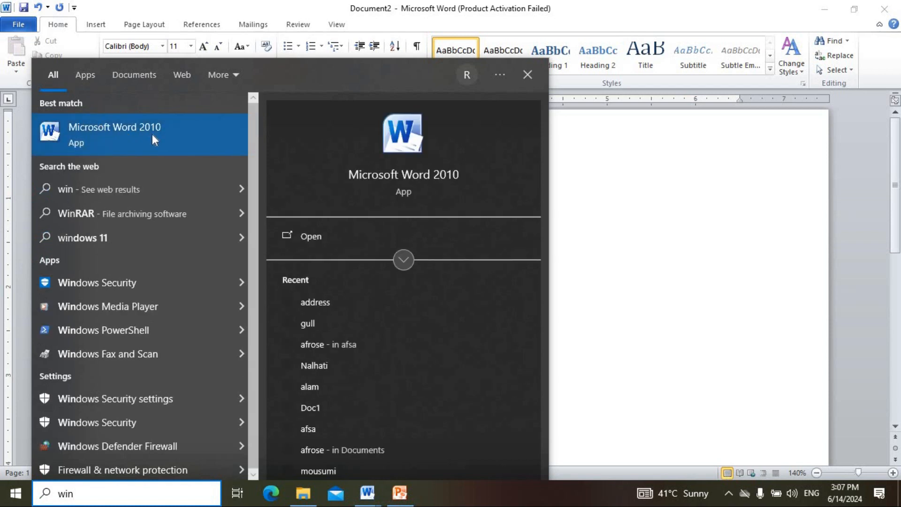
left_click(650, 227)
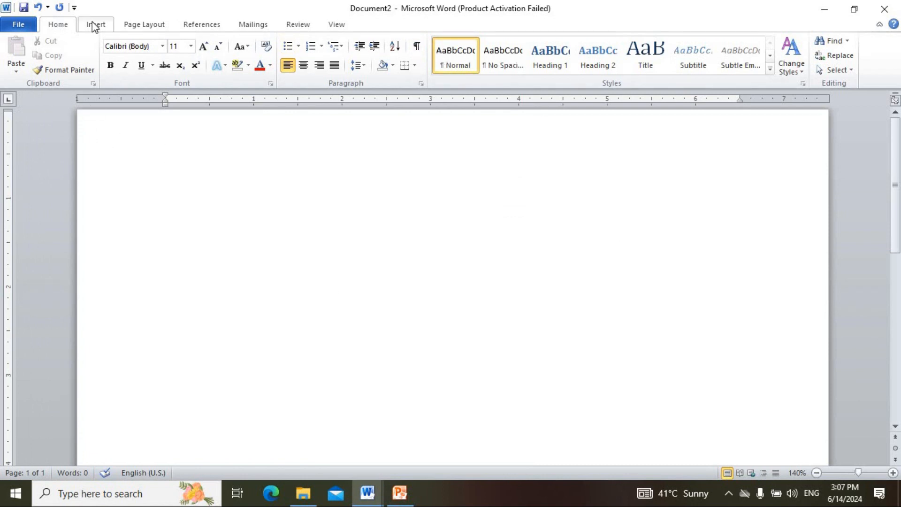
Step: Look through the File, Home, Insert, Page Layout, References, Mailings, Review and View command sets of the ribbon
left_click(19, 24)
left_click(57, 24)
left_click(96, 25)
left_click(150, 26)
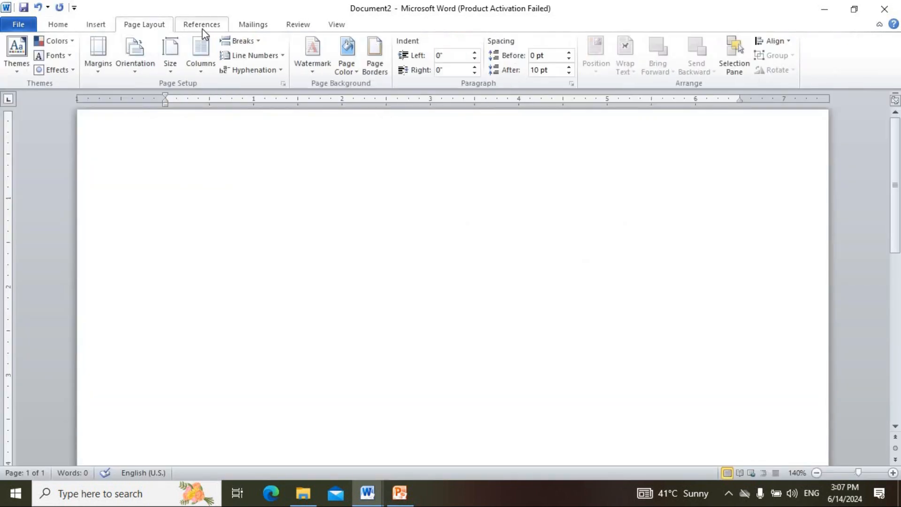
left_click(206, 26)
left_click(258, 26)
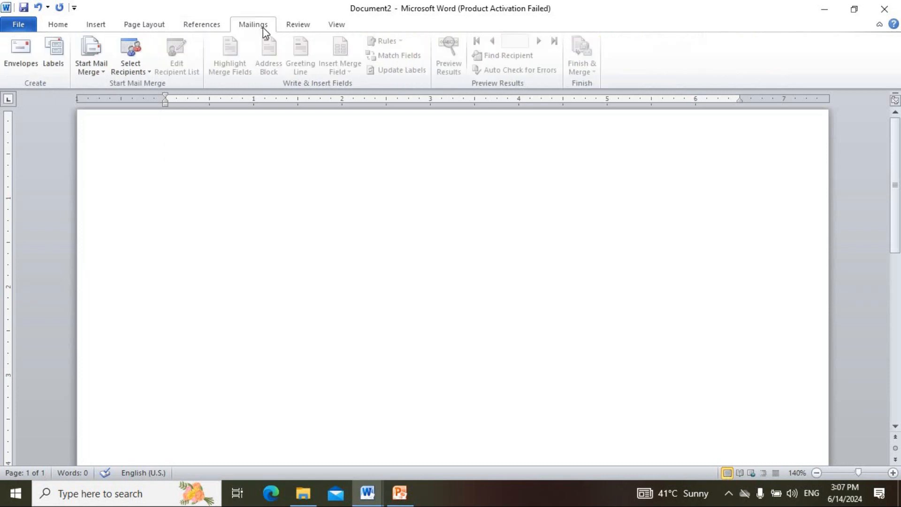
left_click(297, 28)
left_click(338, 26)
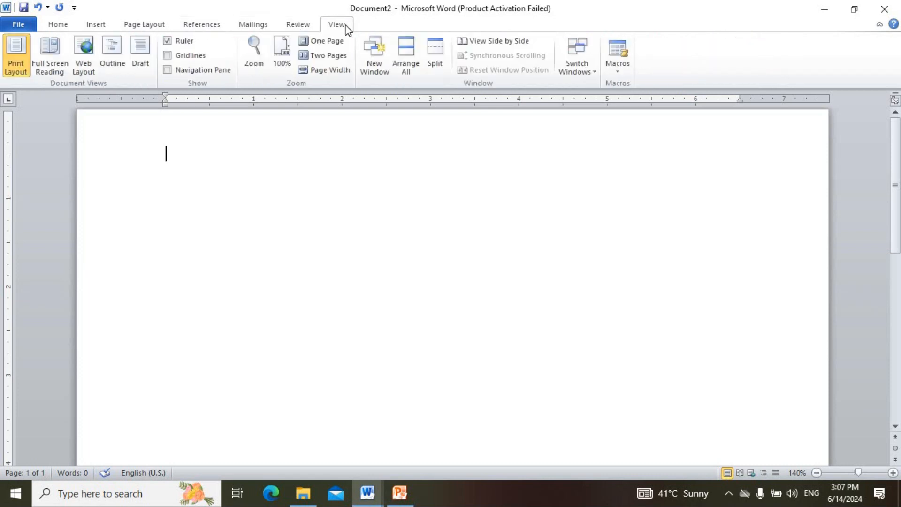
left_click(66, 24)
left_click(96, 24)
left_click(144, 24)
left_click(202, 24)
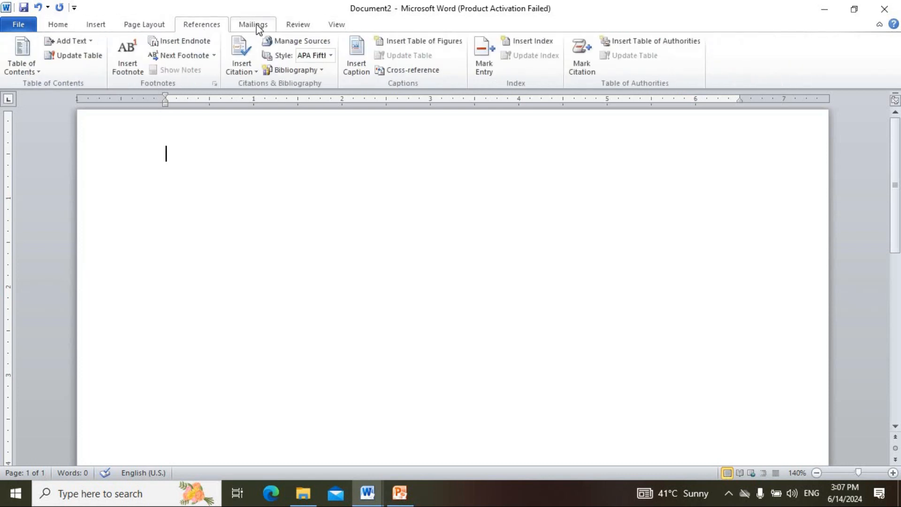
left_click(258, 26)
left_click(298, 26)
left_click(328, 26)
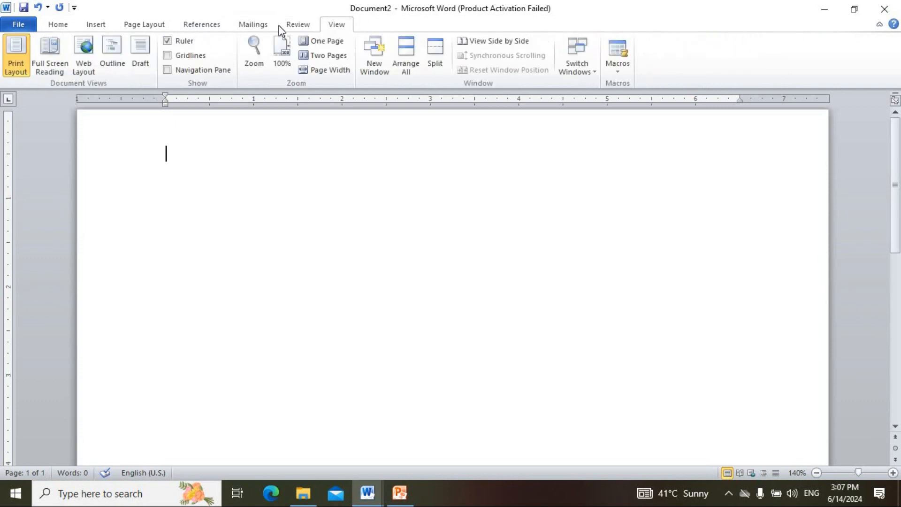
left_click(62, 27)
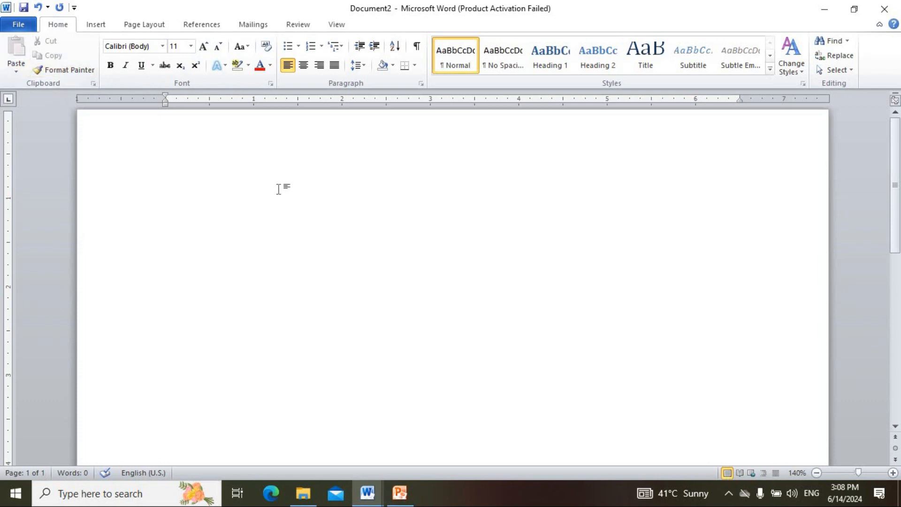
Step: Switch to the ms word presentation in PowerPoint and view slide 19, "How to Save a Document?"
left_click(398, 493)
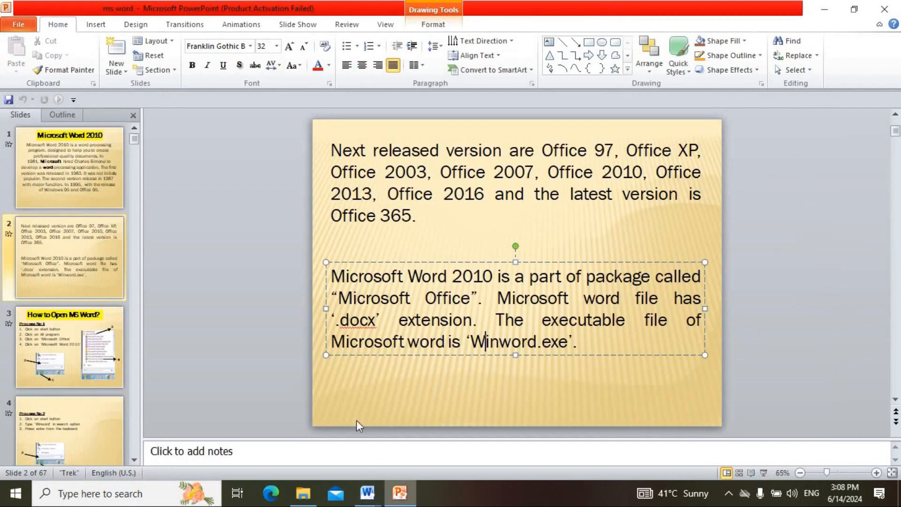
scroll(128, 363, "down", 3)
scroll(127, 364, "down", 3)
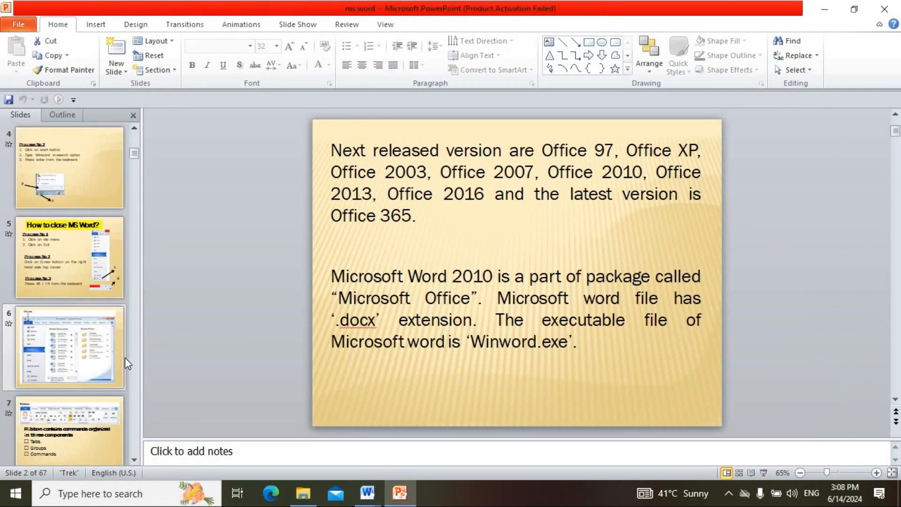
scroll(125, 356, "down", 5)
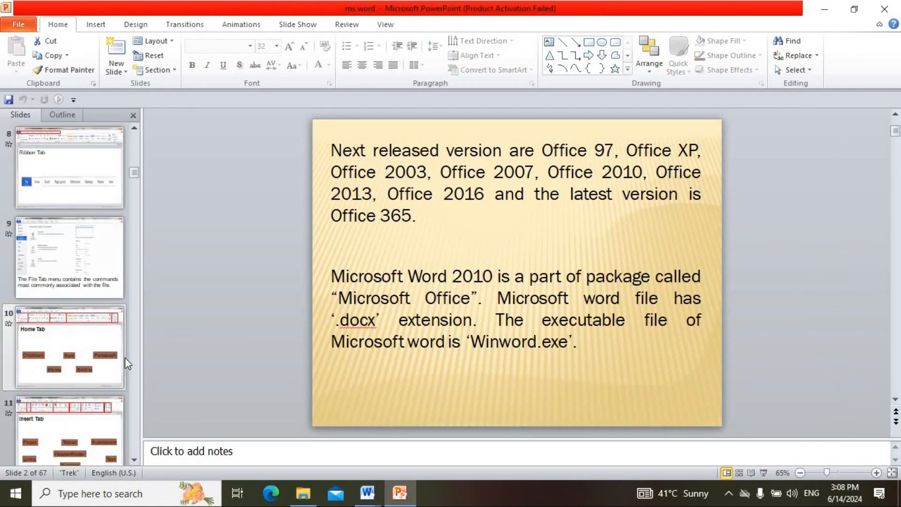
scroll(124, 358, "down", 10)
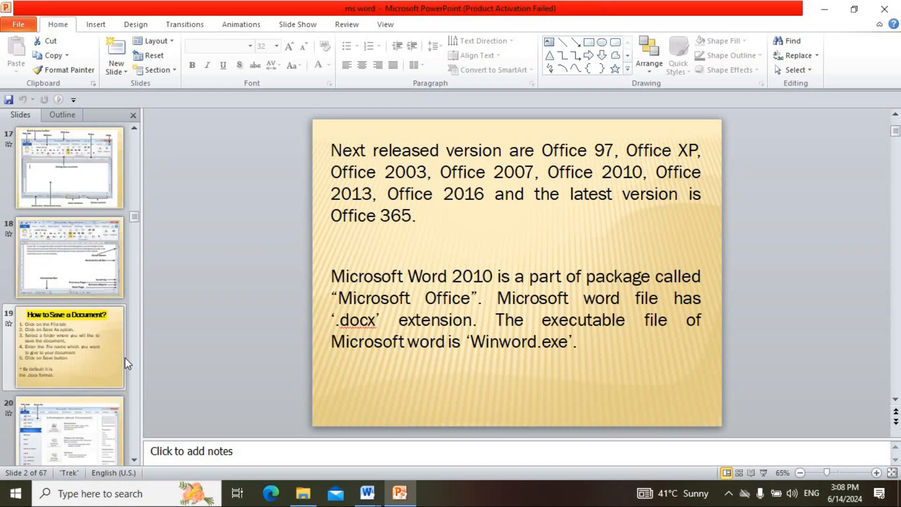
left_click(119, 357)
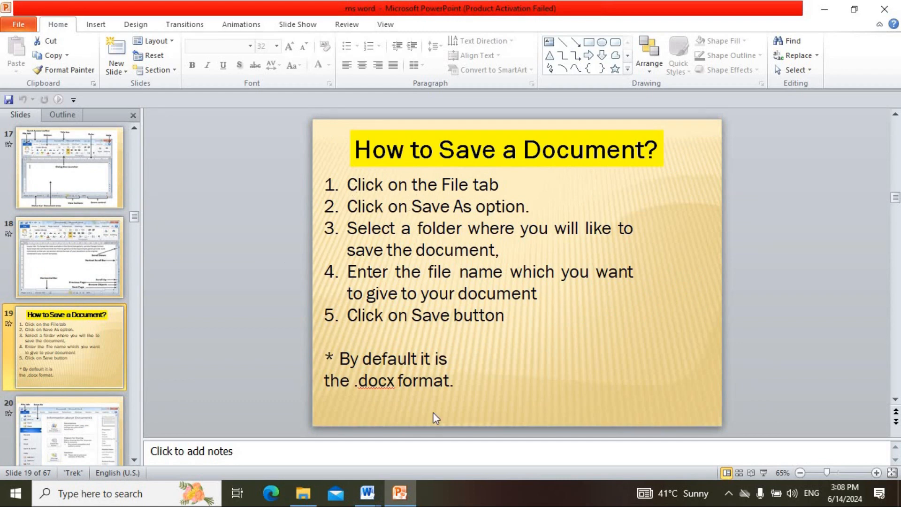
Step: Switch back to Document2 in Word and fill it with sample paragraphs using =rand()
left_click(370, 495)
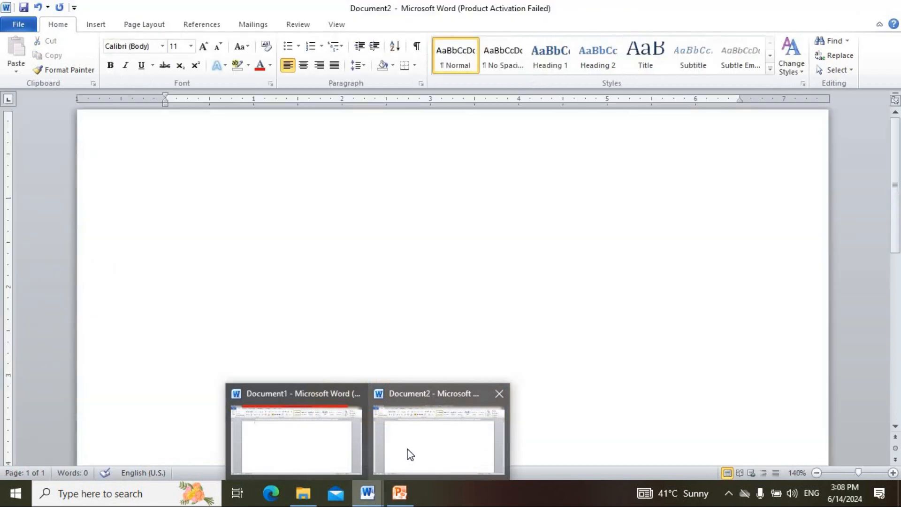
left_click(408, 452)
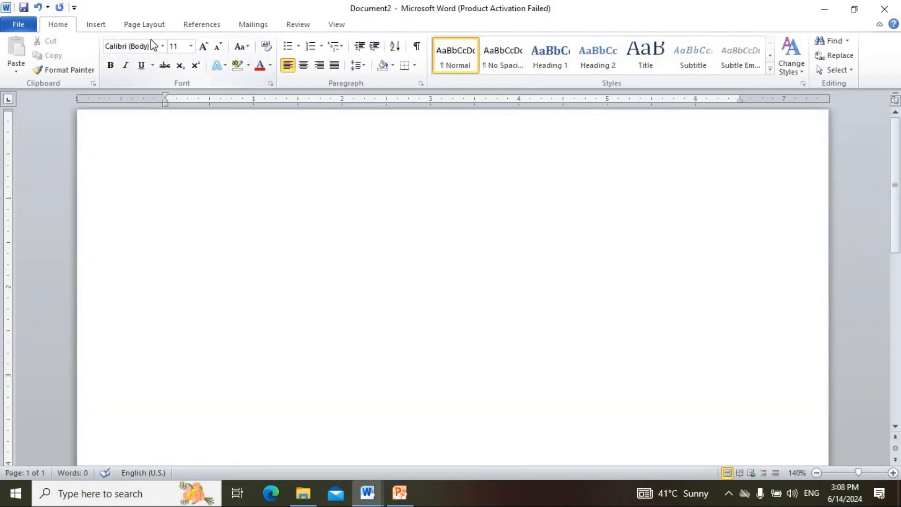
type("=rand()")
key("Return")
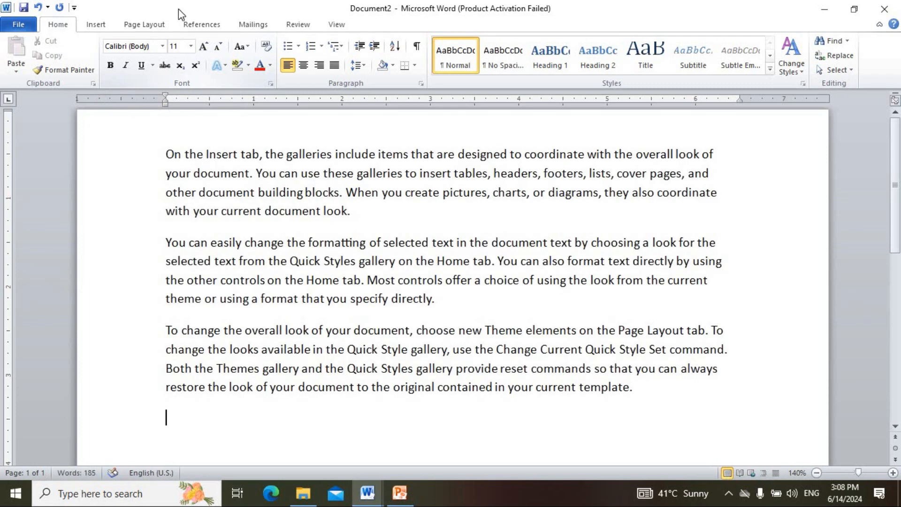
left_click_drag(164, 147, 643, 402)
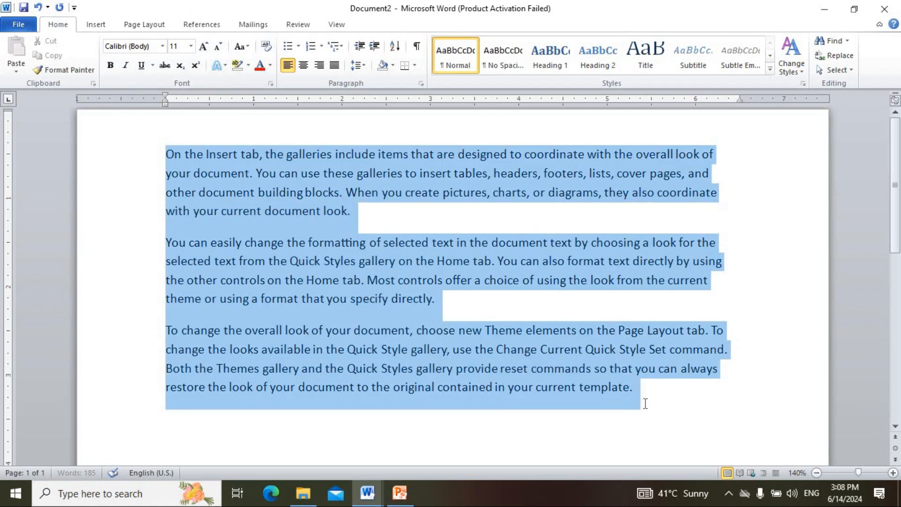
left_click(385, 282)
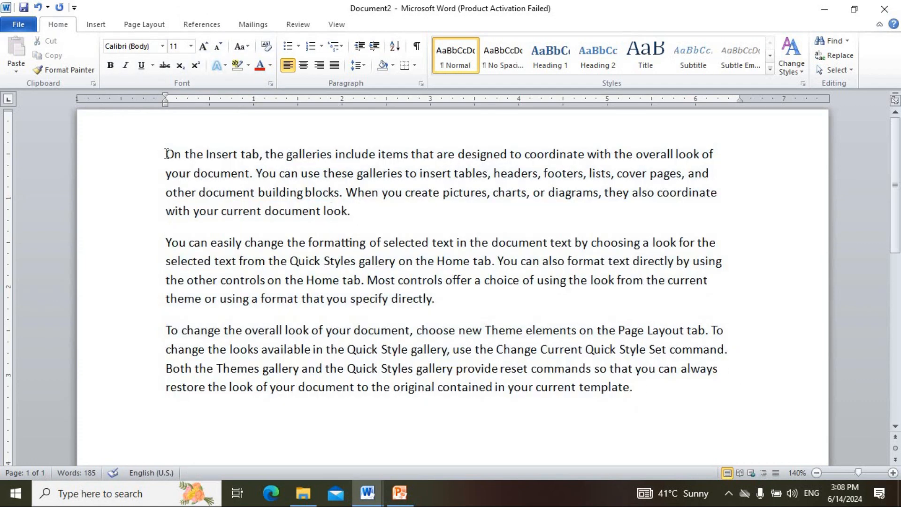
left_click_drag(165, 152, 649, 446)
left_click(657, 393)
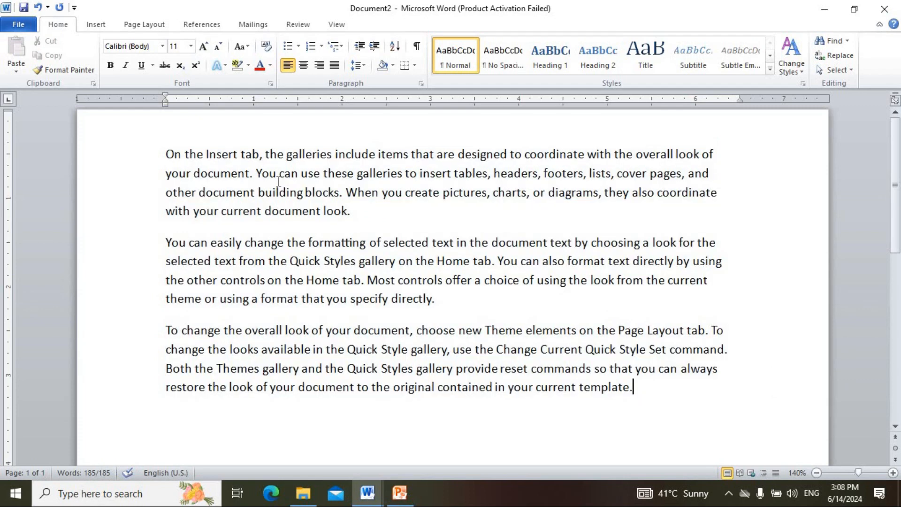
Step: Start saving Document2 under a new name and choose the alam folder on Local Disk (D:) as its location
left_click(20, 25)
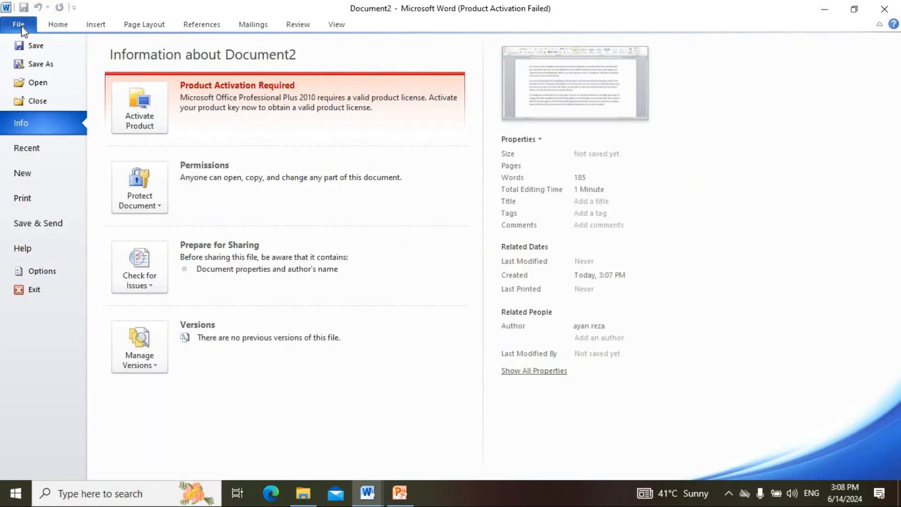
left_click(46, 66)
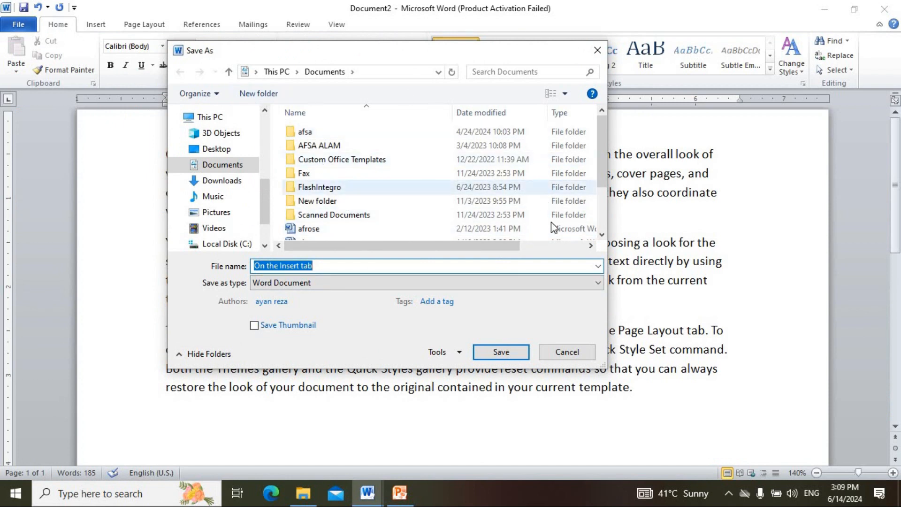
left_click_drag(263, 206, 265, 223)
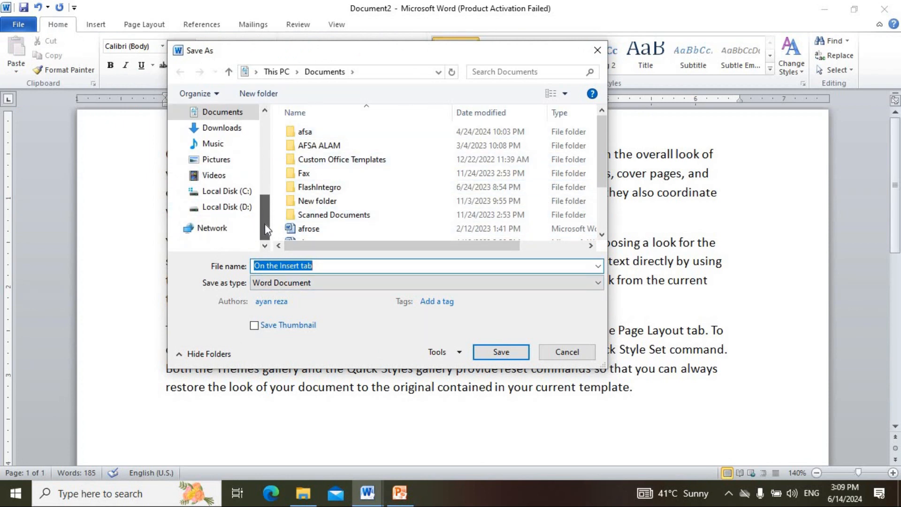
left_click(245, 209)
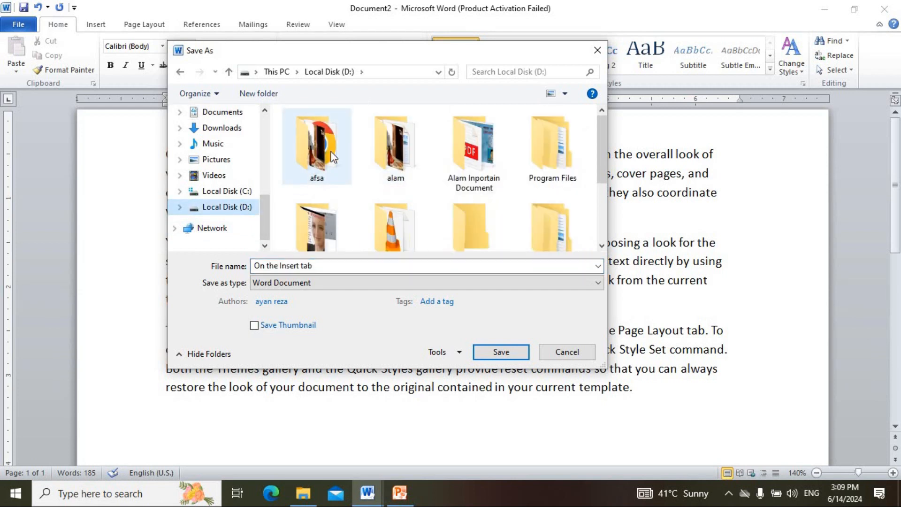
scroll(388, 175, "down", 3)
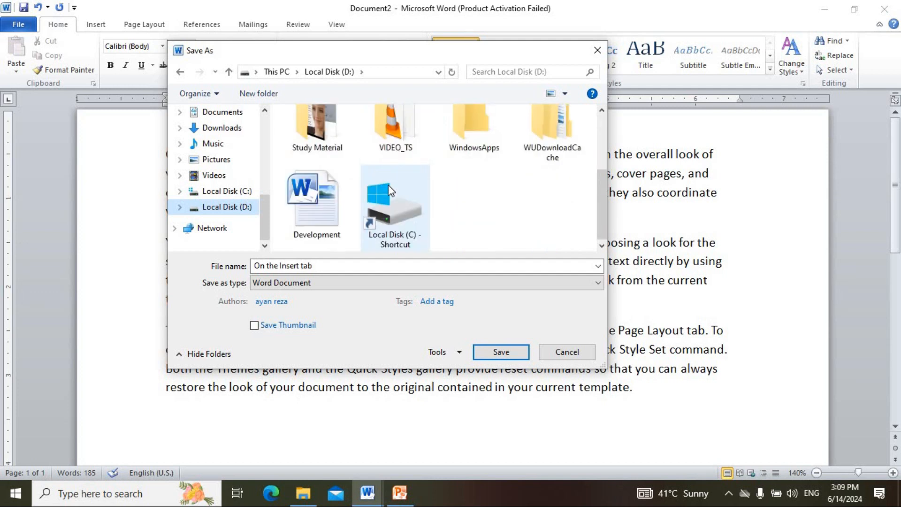
scroll(389, 189, "up", 3)
double_click(393, 168)
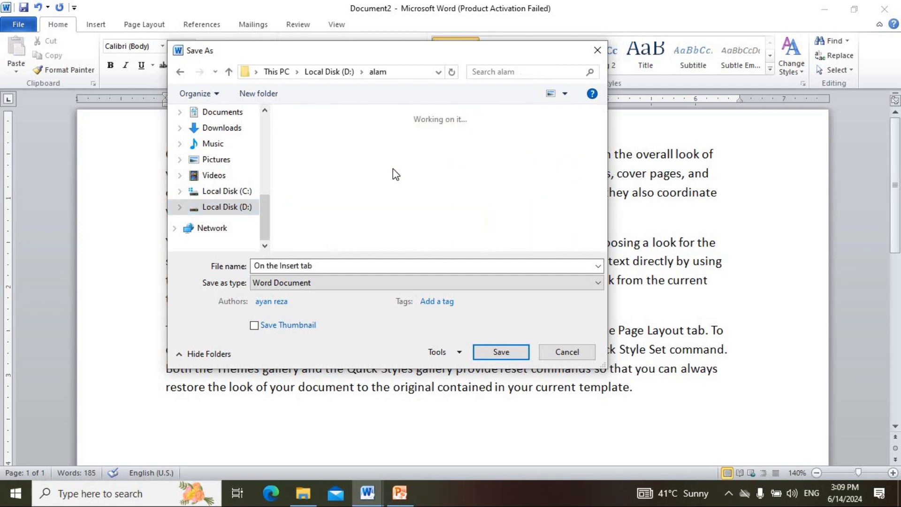
Step: Name the file "letter" and save it as a Word Document
left_click(318, 266)
key("BackSpace")
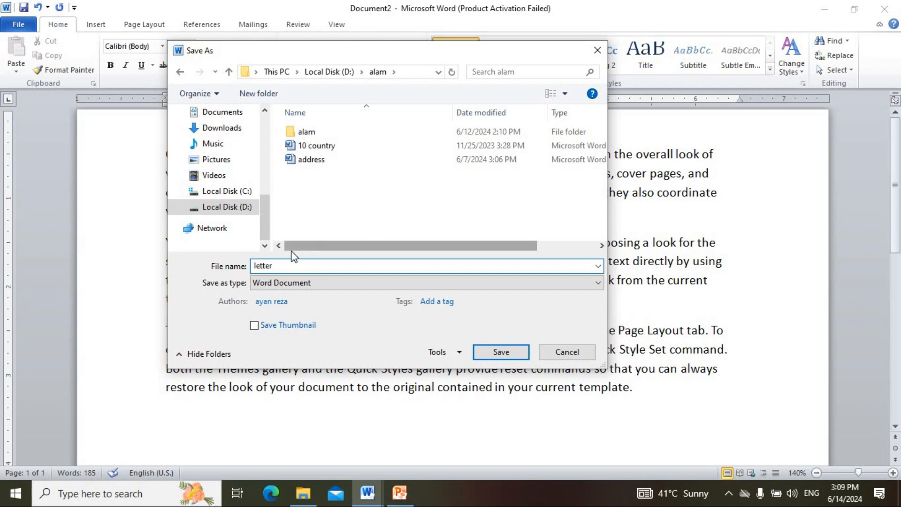
left_click_drag(281, 267, 250, 267)
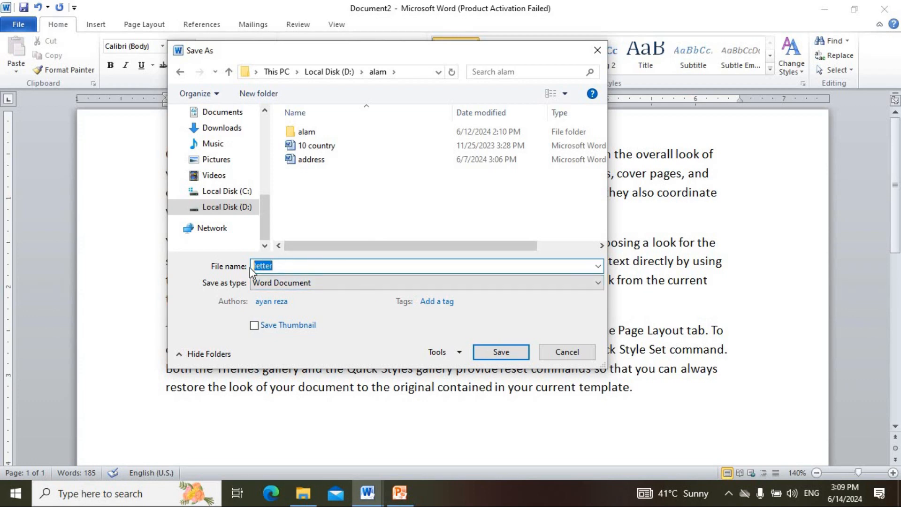
left_click(501, 352)
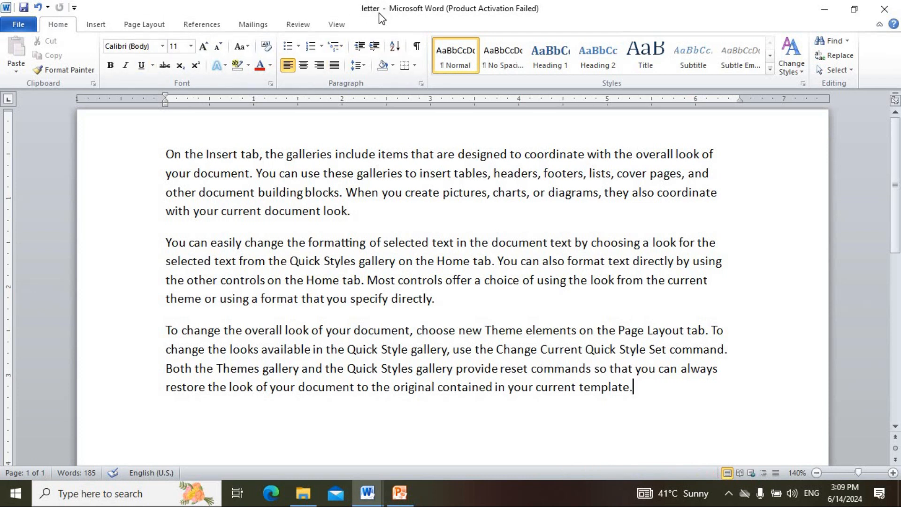
Step: Recheck the "How to Save a Document?" slide in PowerPoint and return to the letter document in Word
left_click(325, 243)
left_click(399, 492)
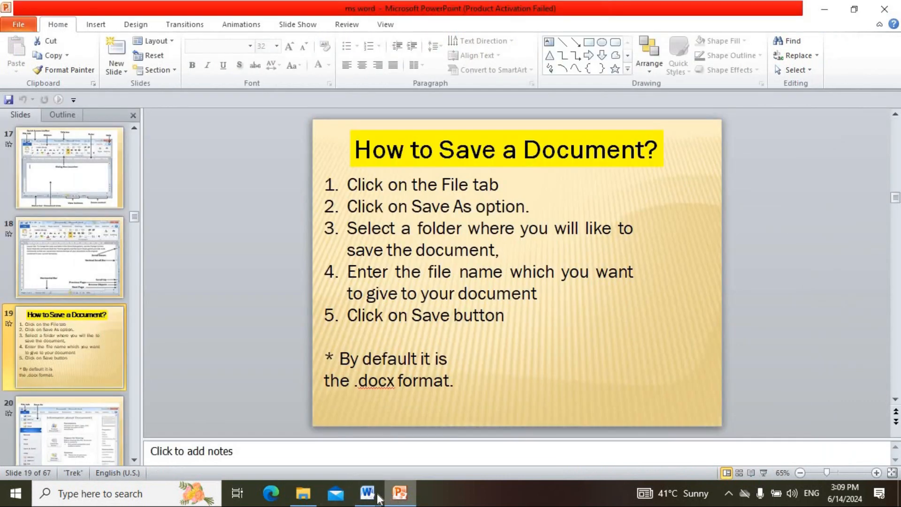
mouse_move(378, 500)
left_click(413, 442)
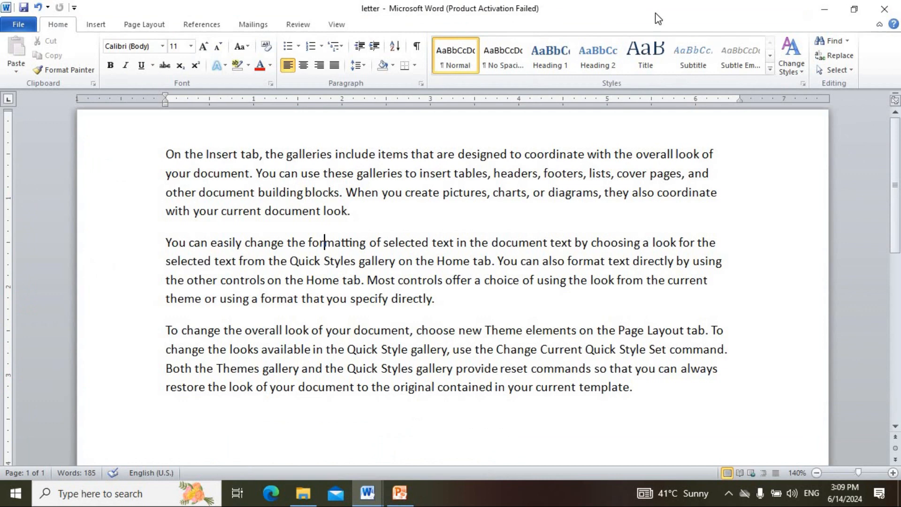
Step: Close the letter document and start opening a file from the blank Document1
left_click(888, 17)
left_click(365, 488)
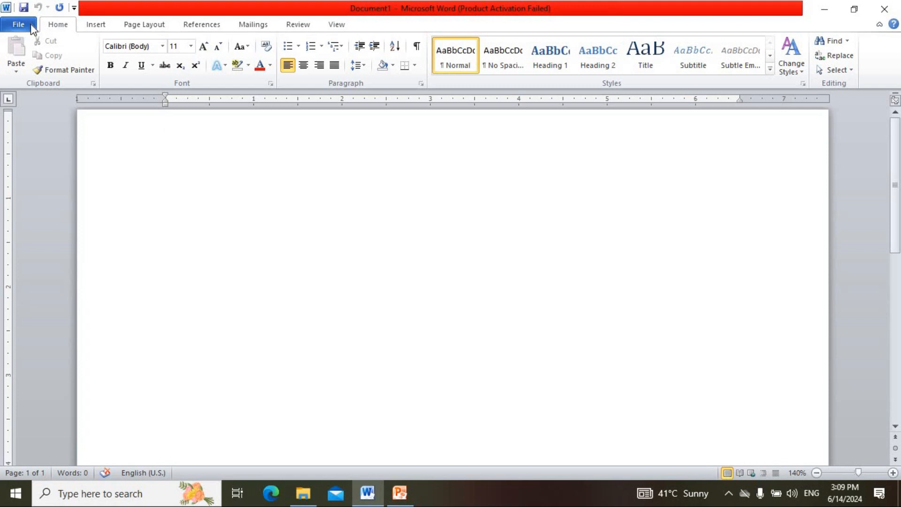
left_click(19, 25)
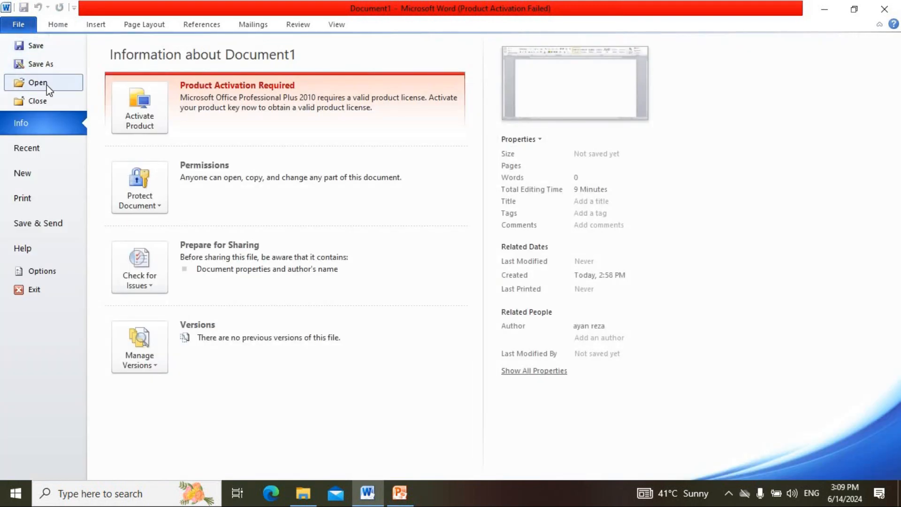
left_click(47, 84)
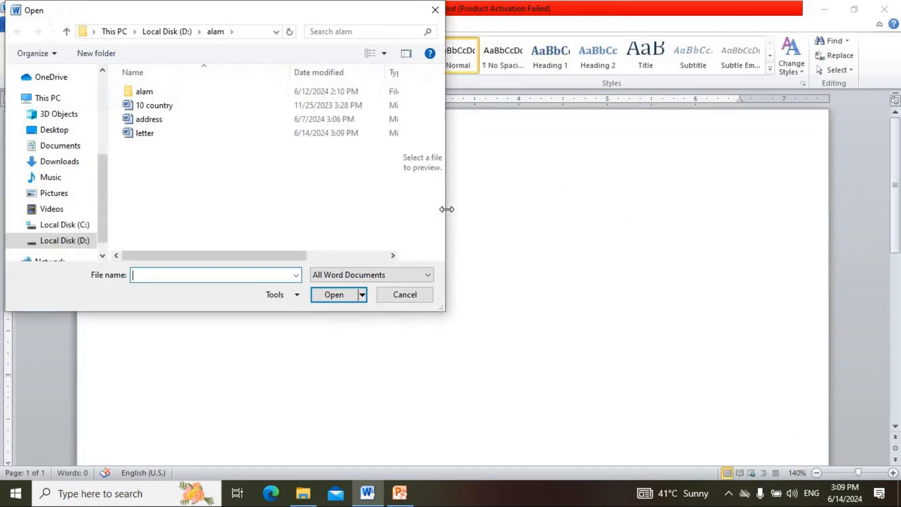
Step: Open the letter file from the alam folder on Local Disk (D:) and maximize its window
left_click(174, 36)
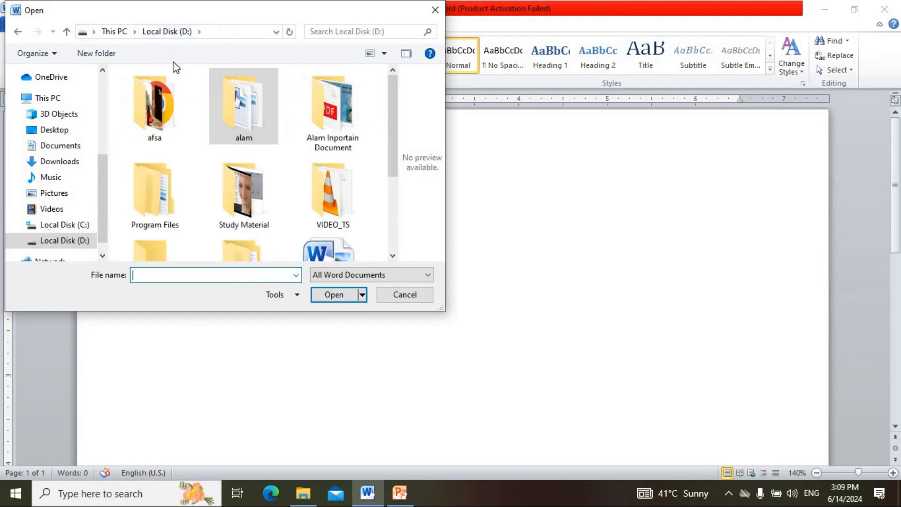
double_click(246, 111)
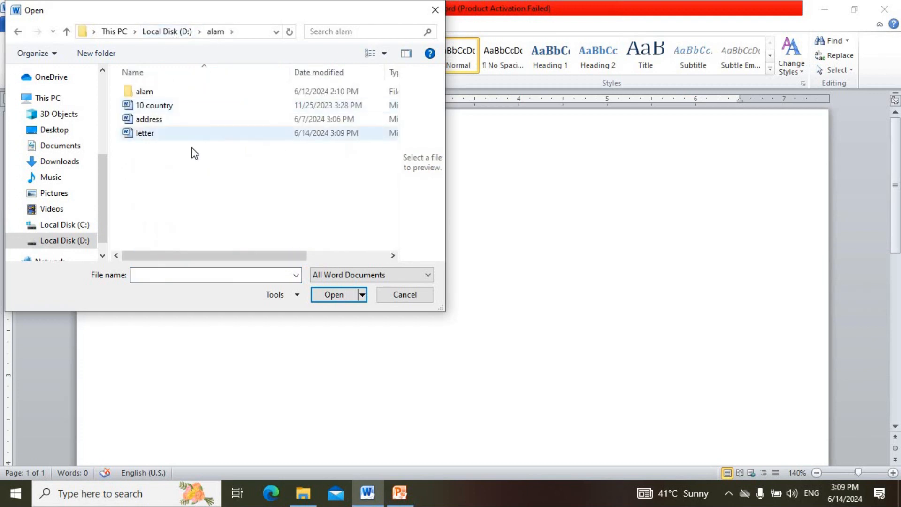
left_click(139, 136)
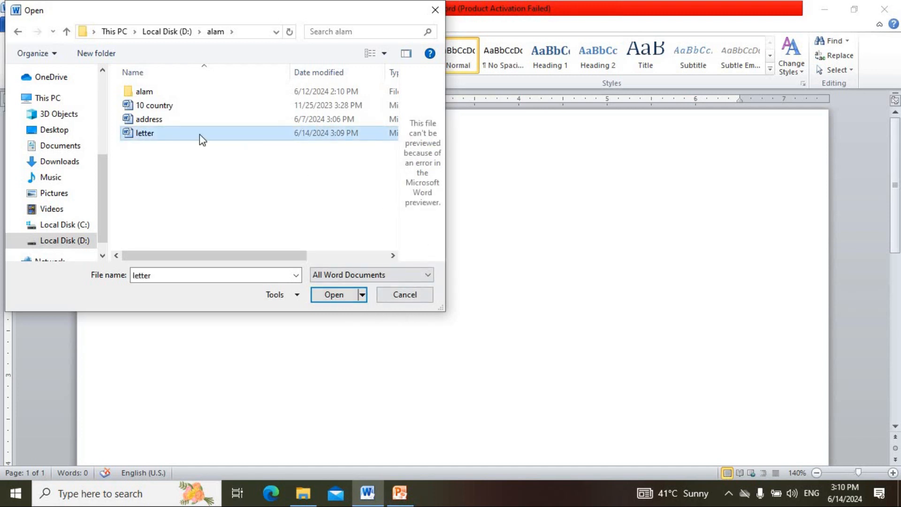
left_click(341, 295)
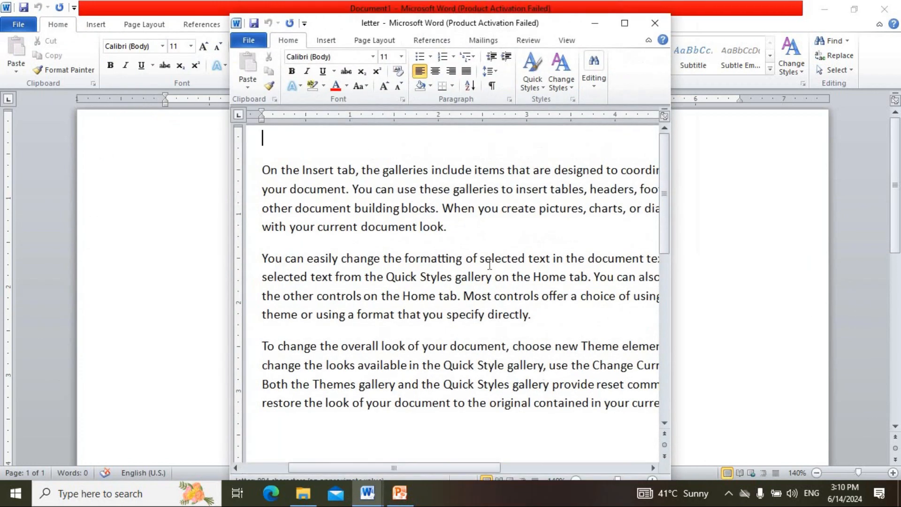
left_click(628, 21)
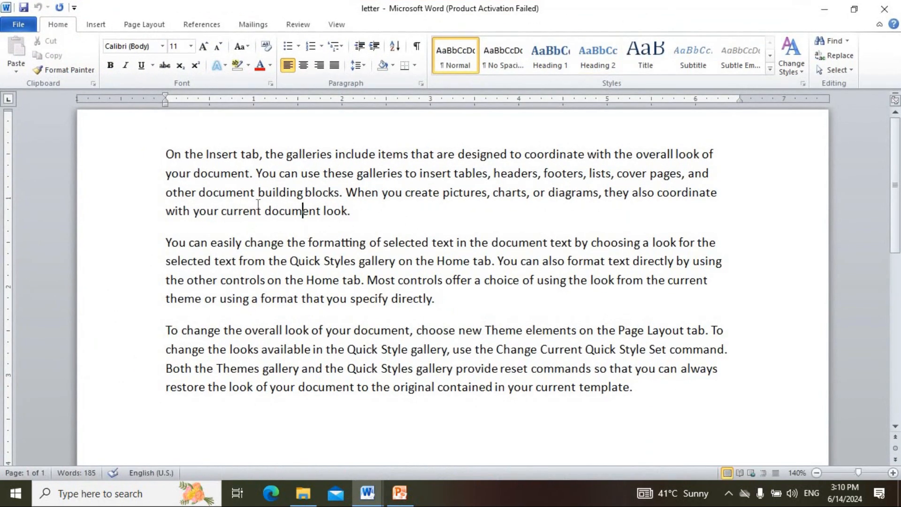
Step: Review the "Formatting Text" slide in the PowerPoint presentation and return to the letter document in Word
left_click(397, 495)
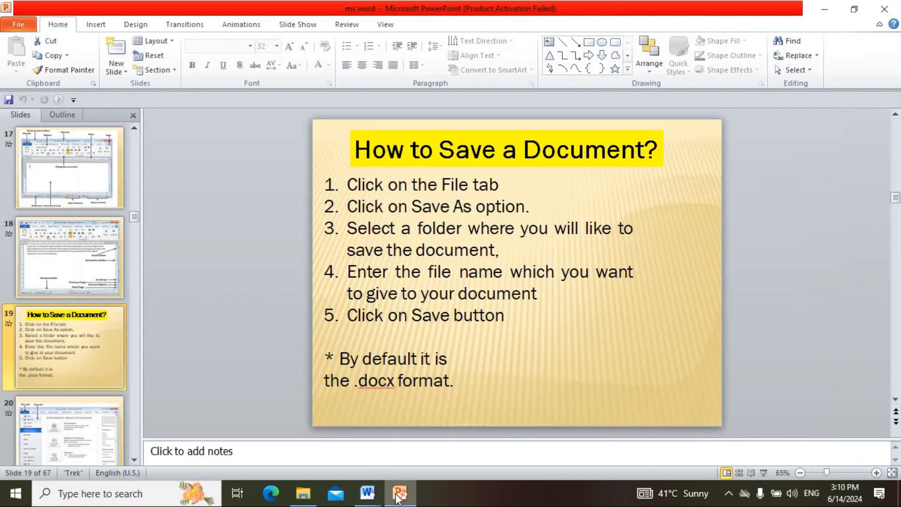
scroll(84, 368, "down", 2)
scroll(84, 366, "down", 2)
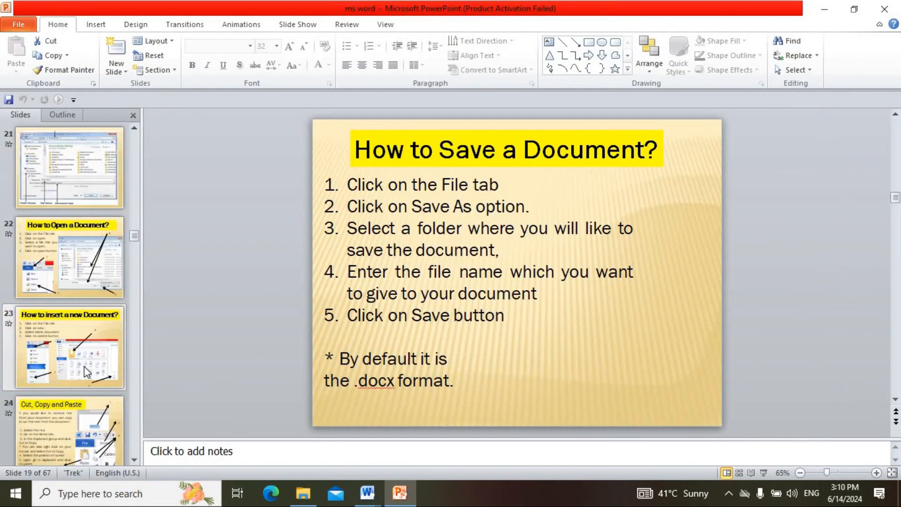
scroll(83, 366, "down", 1)
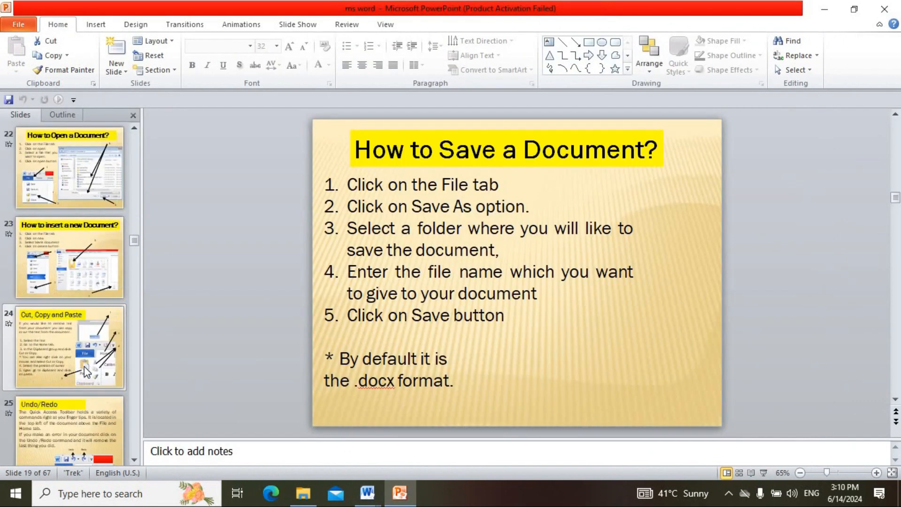
scroll(69, 404, "down", 1)
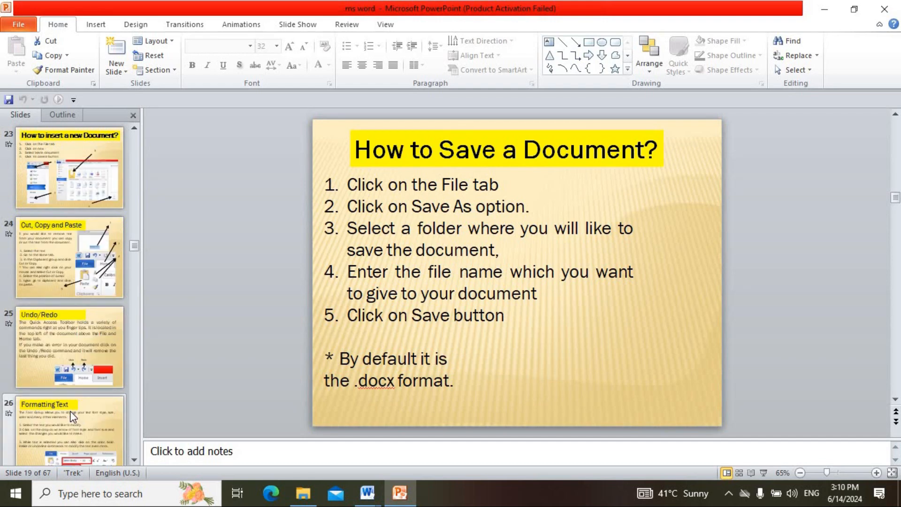
left_click(72, 413)
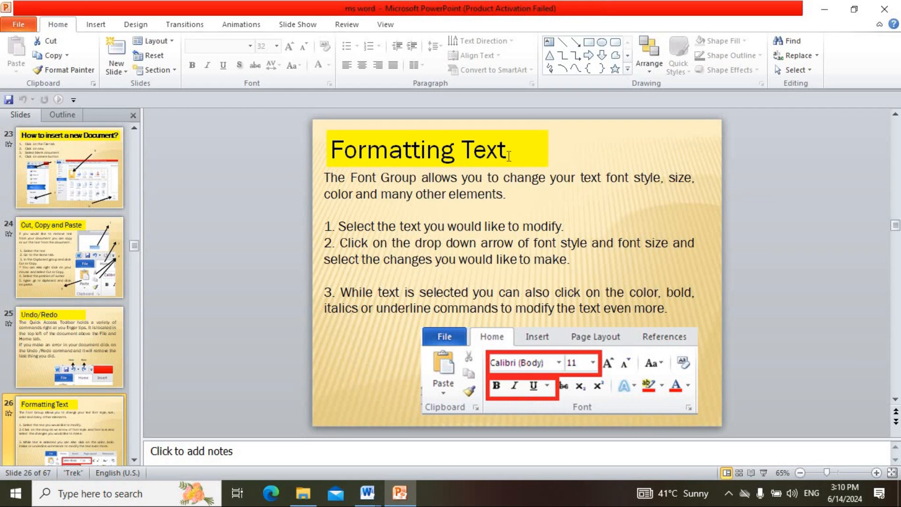
mouse_move(367, 492)
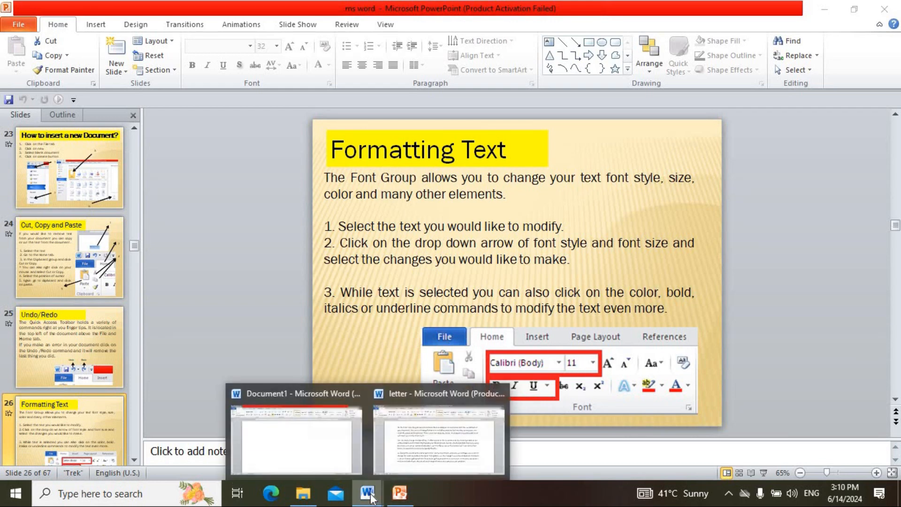
left_click(388, 470)
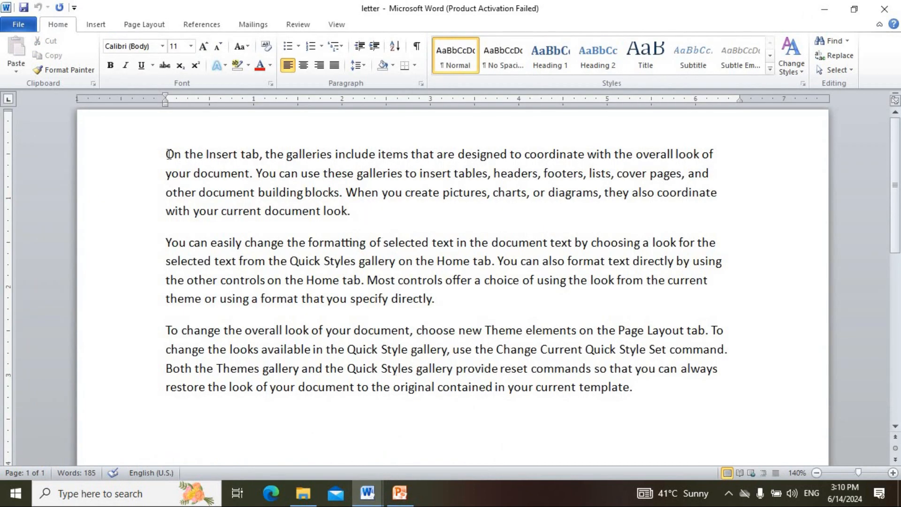
Step: Change the font of the first paragraph to Blackadder ITC
left_click_drag(167, 154, 684, 392)
left_click(439, 297)
left_click_drag(352, 212, 161, 150)
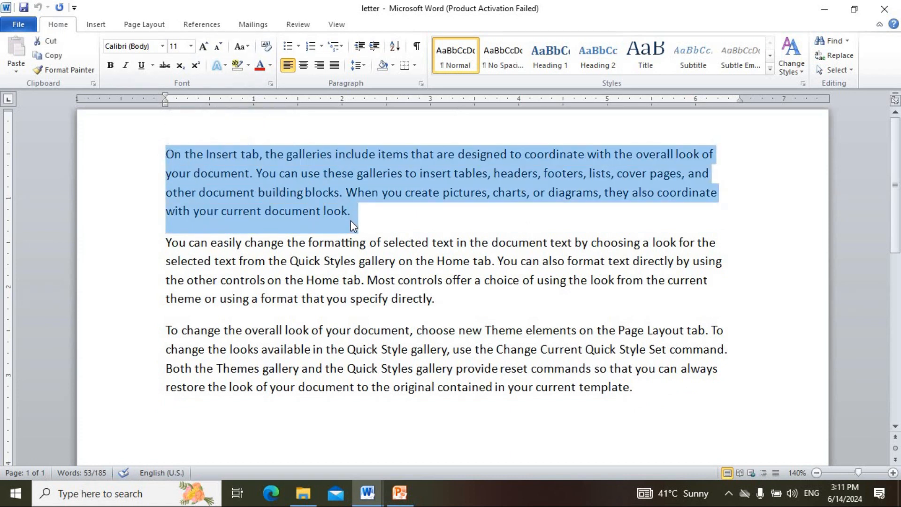
left_click_drag(350, 221, 167, 147)
left_click(162, 46)
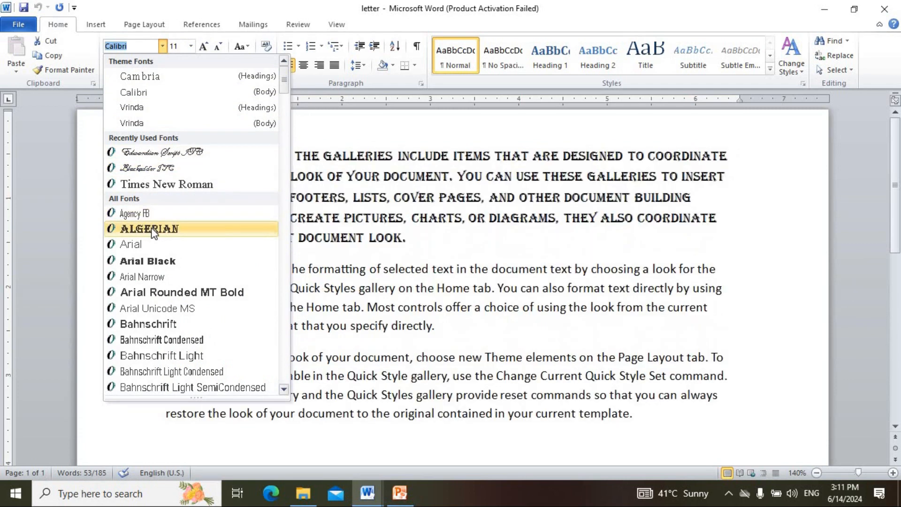
scroll(173, 308, "down", 3)
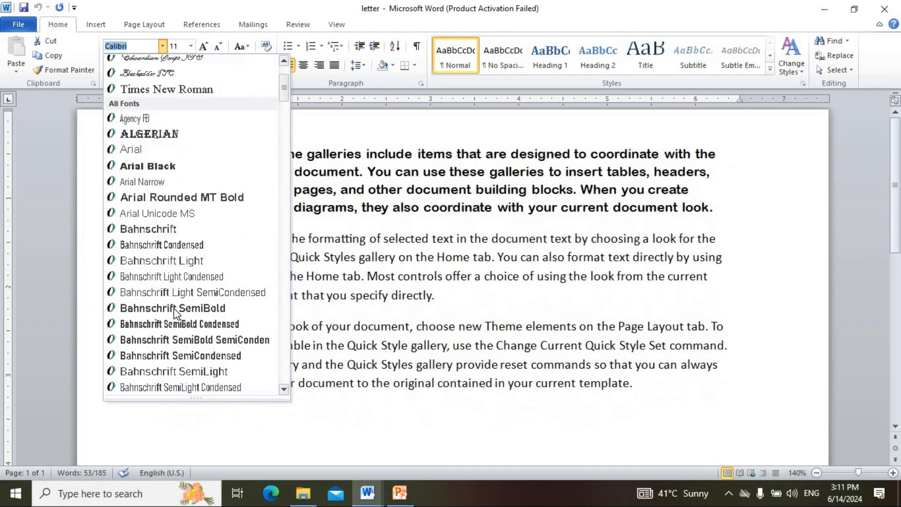
scroll(174, 328, "down", 4)
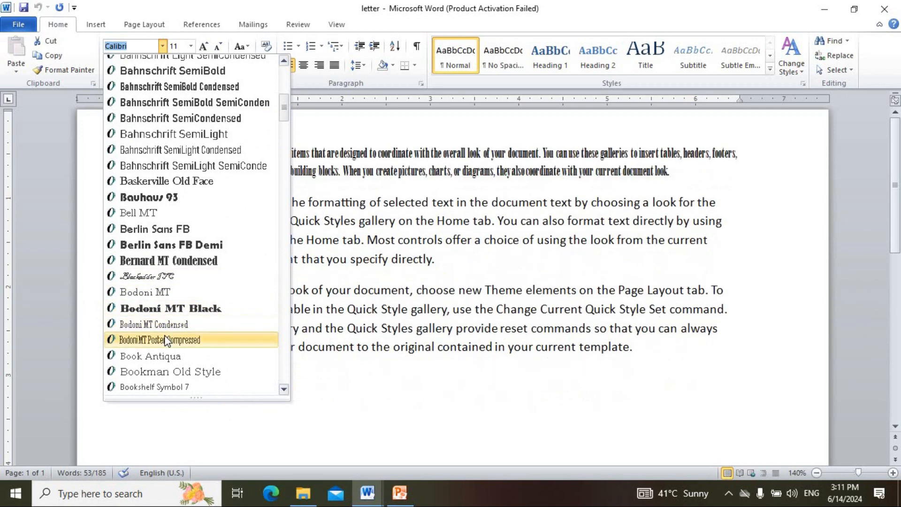
scroll(165, 338, "down", 1)
scroll(165, 338, "down", 2)
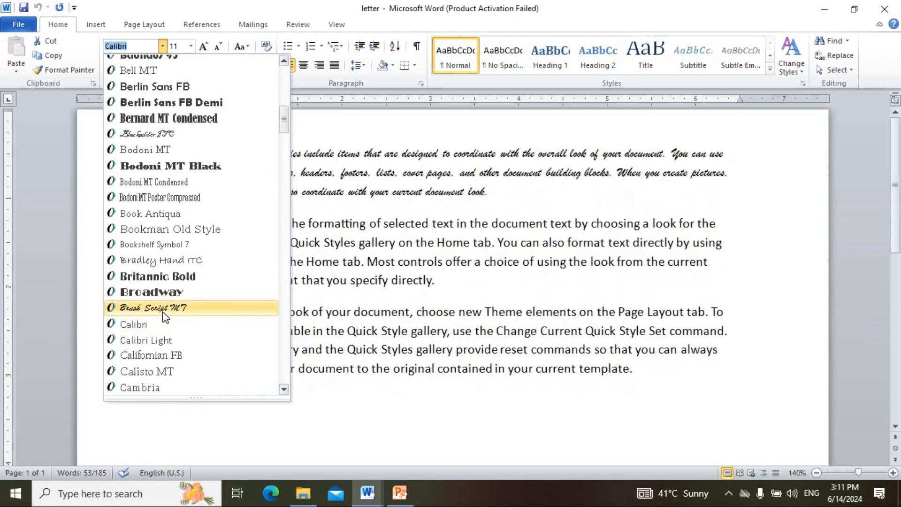
scroll(169, 235, "up", 3)
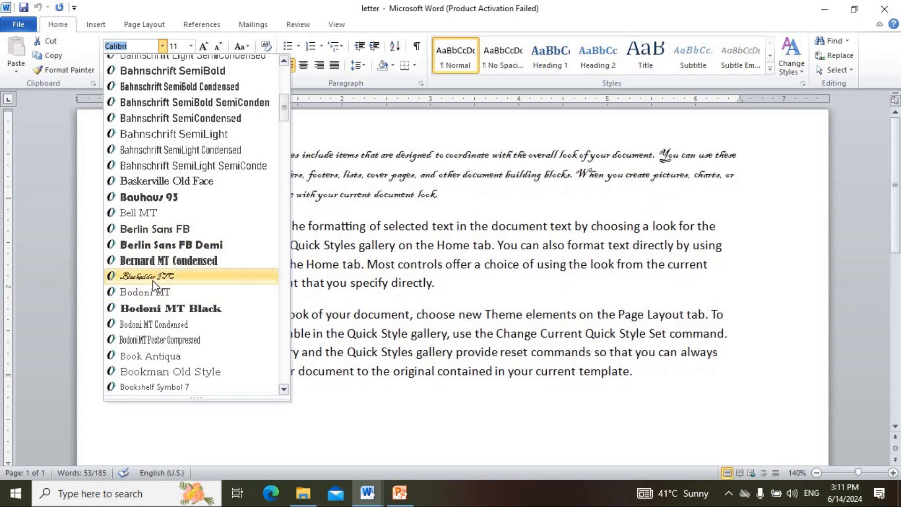
left_click(153, 277)
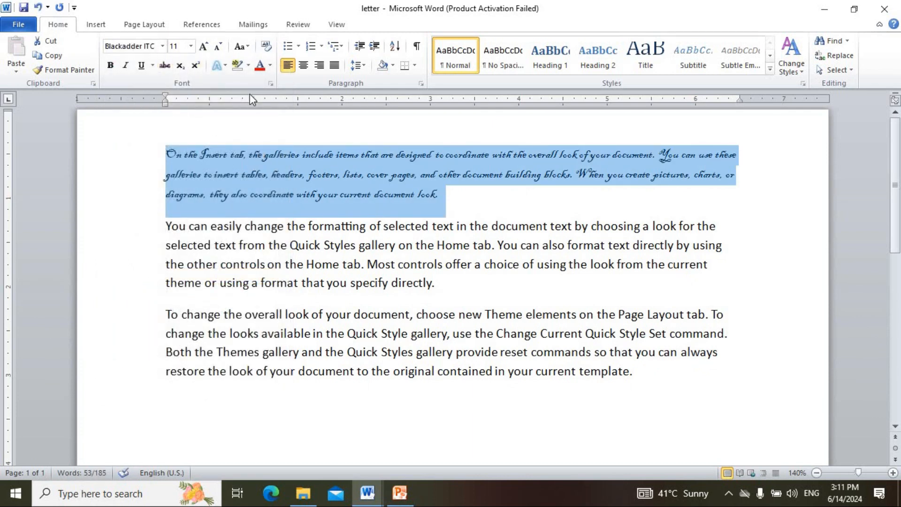
Step: Try growing and shrinking the first paragraph's font size in increments, ending at 18
left_click(203, 46)
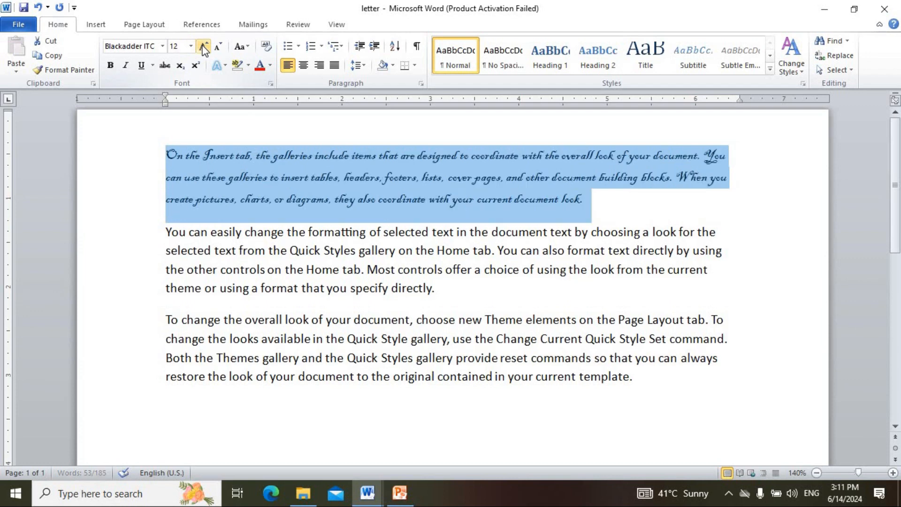
left_click(203, 46)
left_click(203, 46)
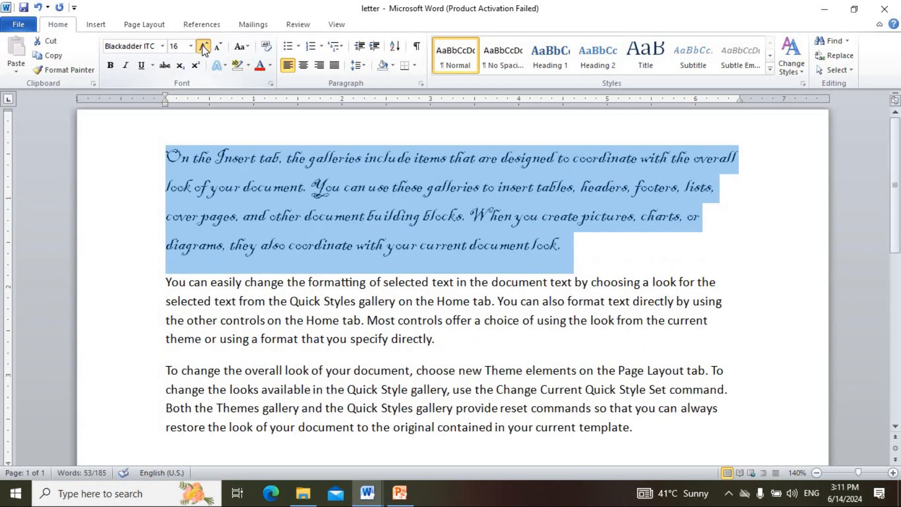
left_click(203, 46)
left_click(218, 47)
left_click(219, 47)
left_click(209, 46)
left_click(208, 46)
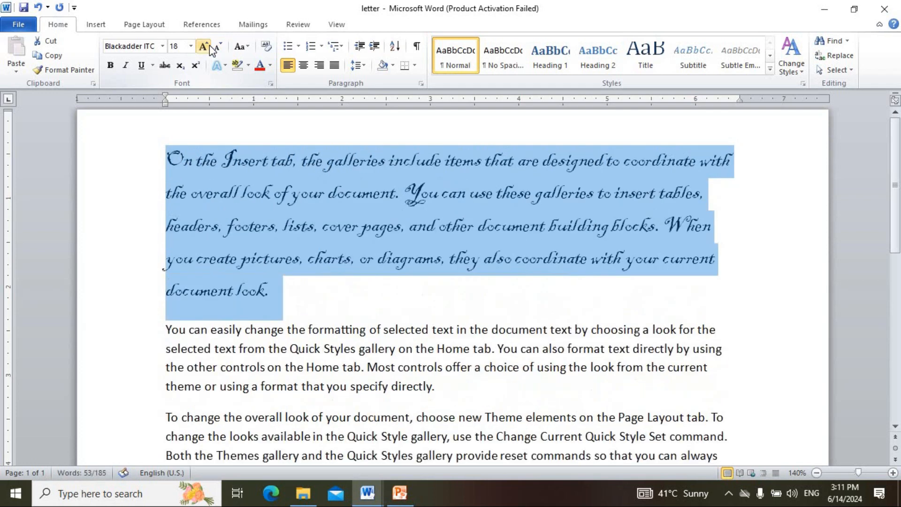
left_click(219, 47)
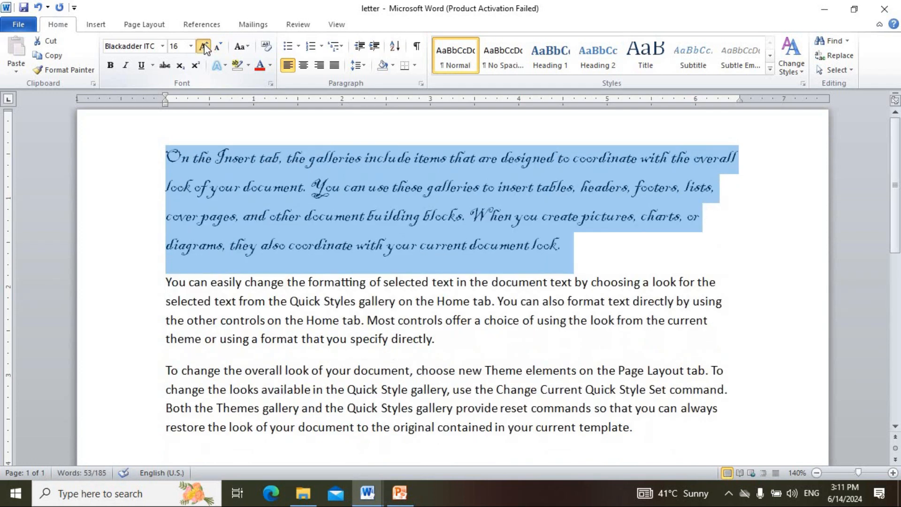
left_click(205, 46)
Step: Set the first paragraph's font size to 20 and make it bold, italic and underlined
left_click(191, 46)
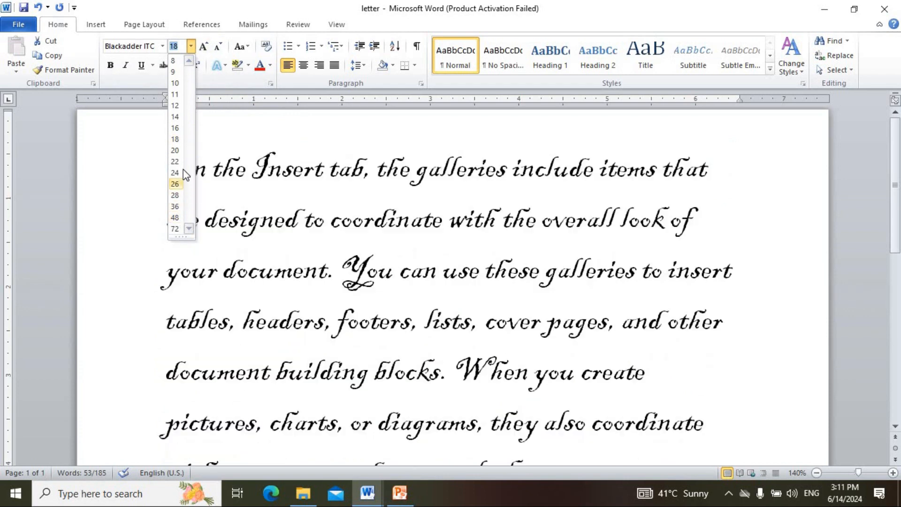
left_click(175, 150)
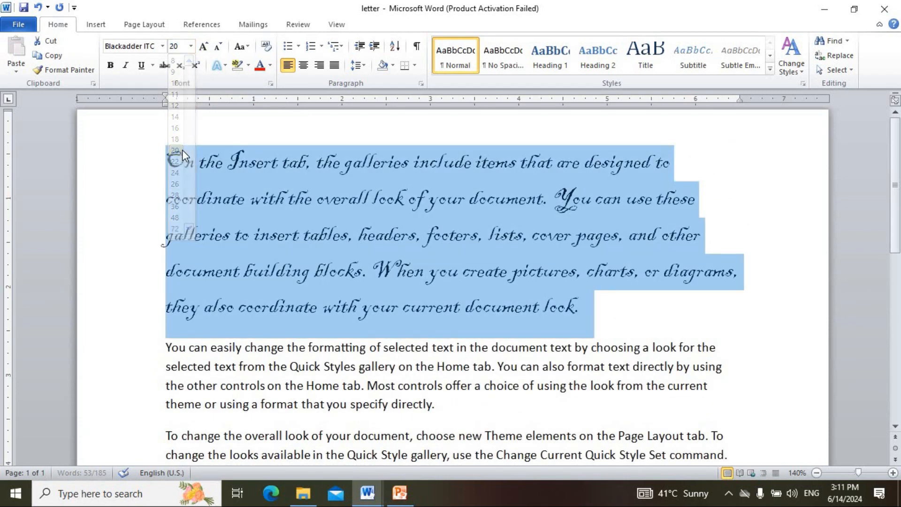
left_click(114, 71)
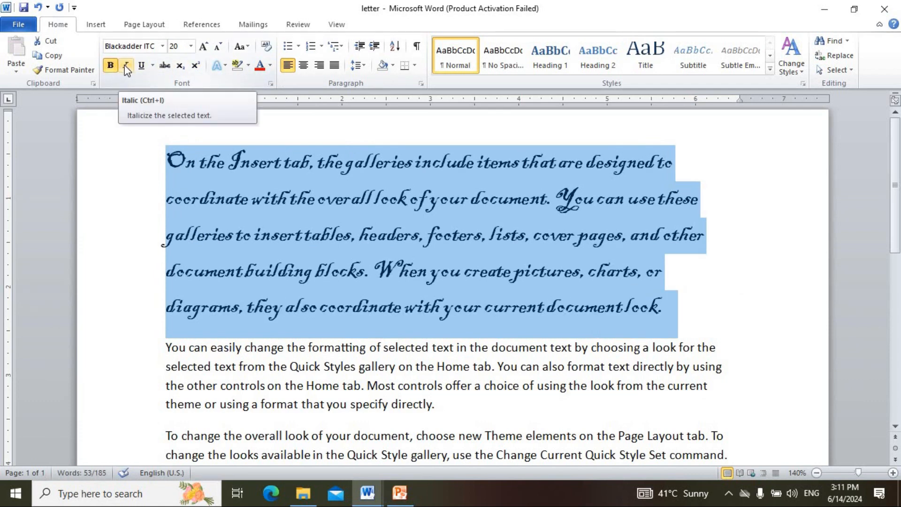
left_click(126, 66)
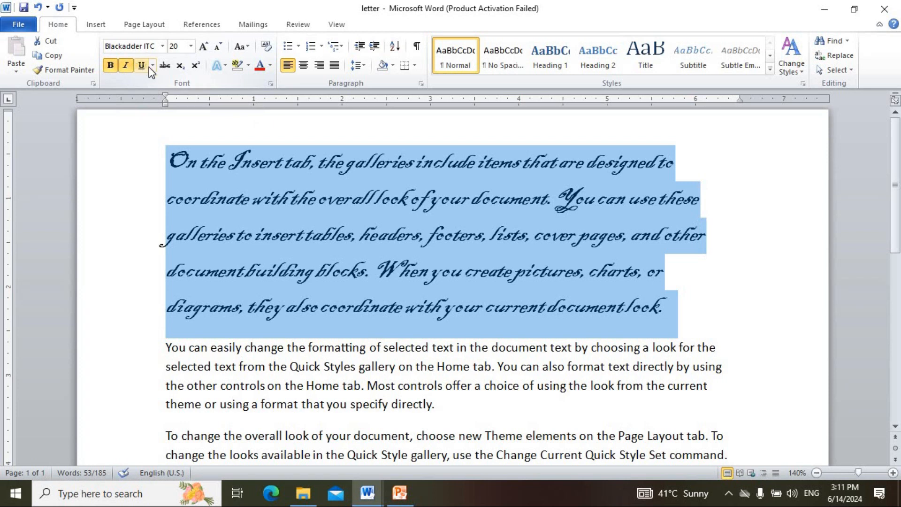
left_click(142, 66)
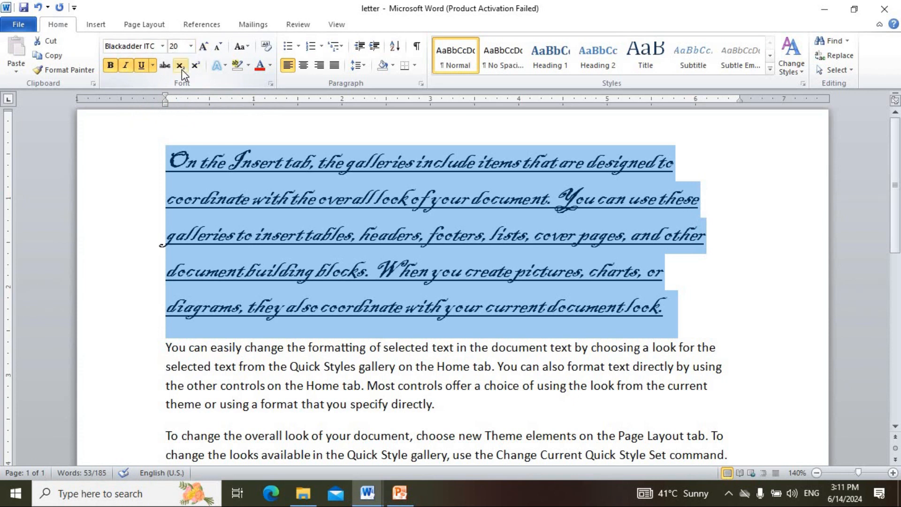
Step: Color the first paragraph's text with the standard light green and deselect it
left_click(271, 67)
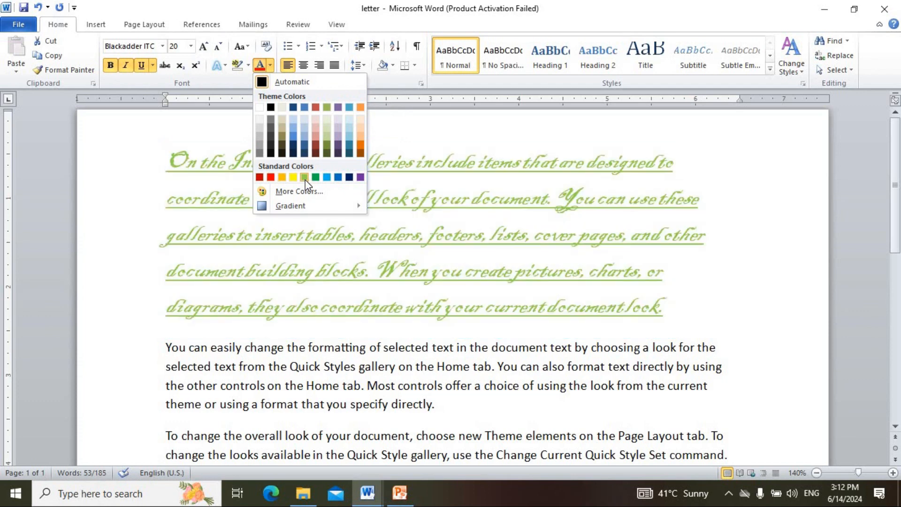
left_click(305, 178)
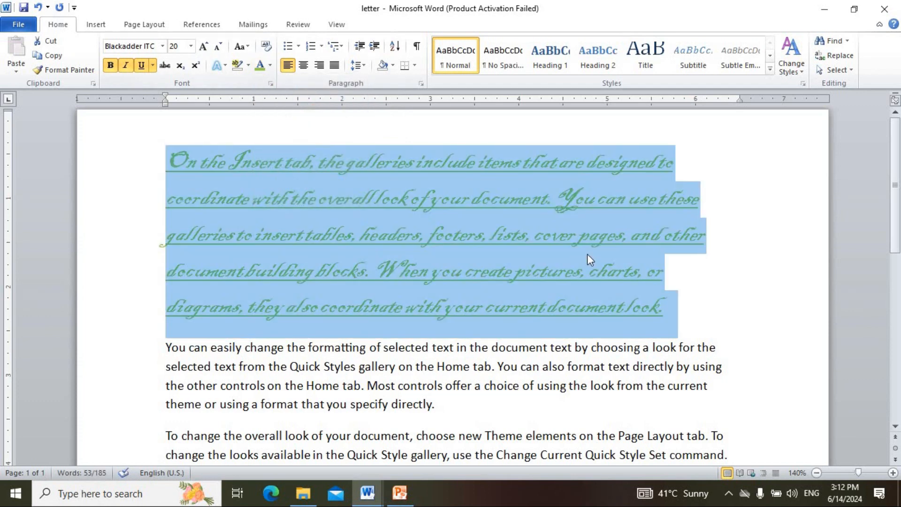
left_click(587, 271)
Step: Change the first paragraph's font color to the standard red and clear the selection
left_click_drag(685, 303, 173, 146)
left_click(270, 66)
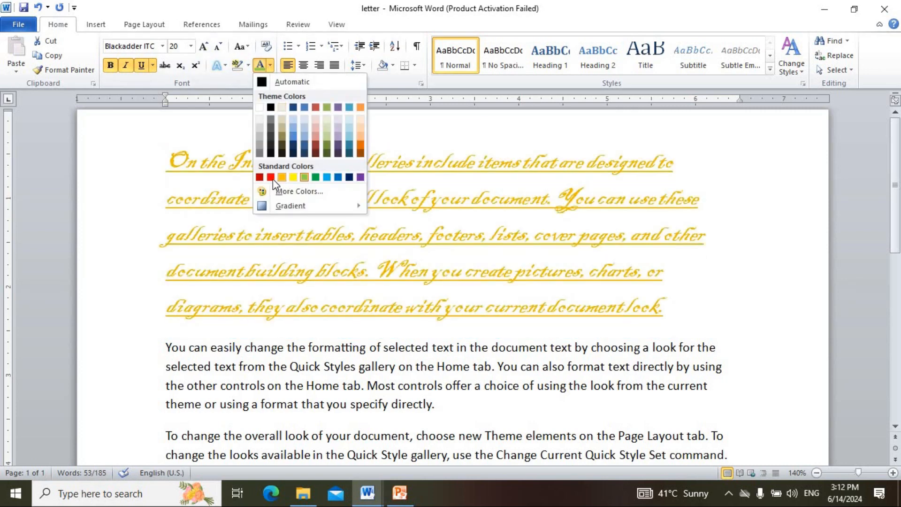
left_click(271, 178)
left_click(325, 199)
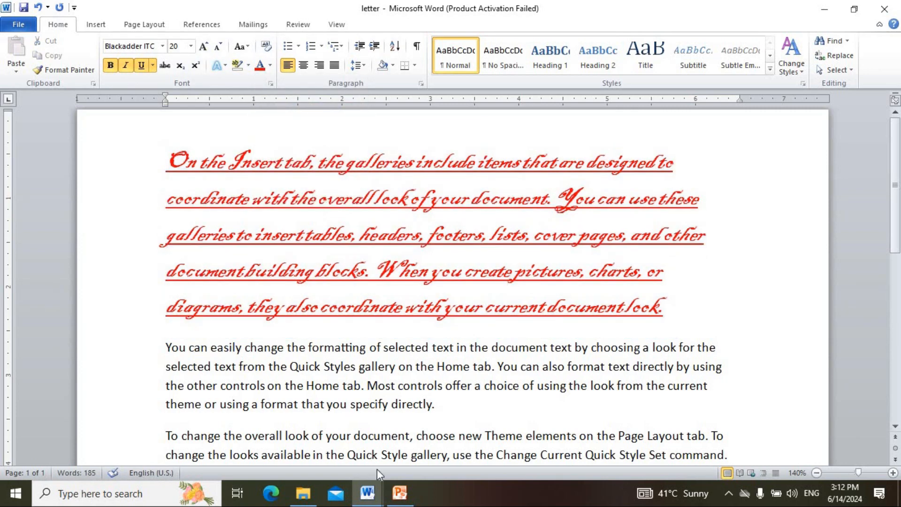
Step: Switch to the PowerPoint presentation and review the five case options on the Change Case slide
left_click(398, 492)
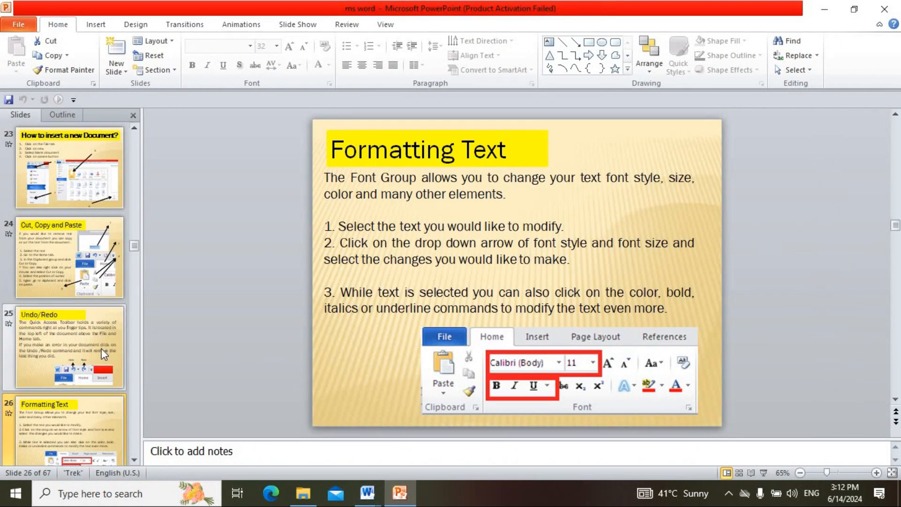
scroll(103, 354, "down", 1)
left_click(91, 410)
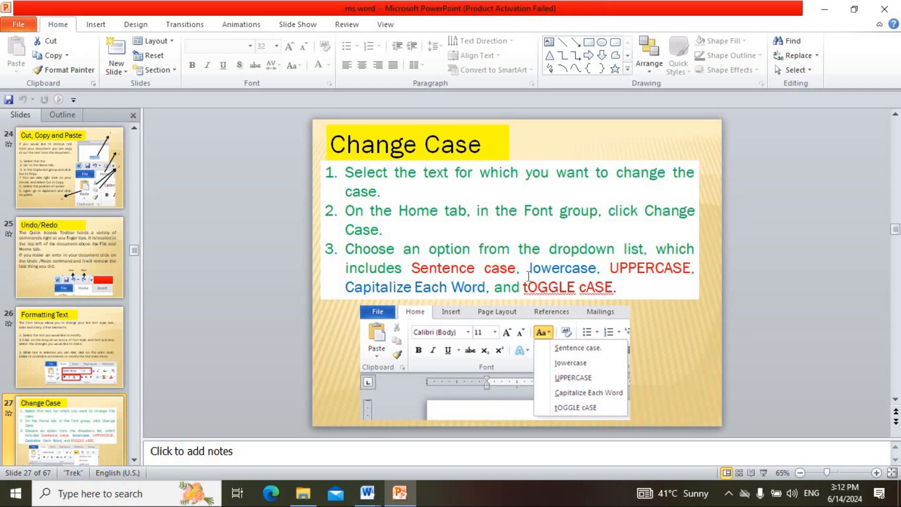
left_click_drag(413, 268, 517, 268)
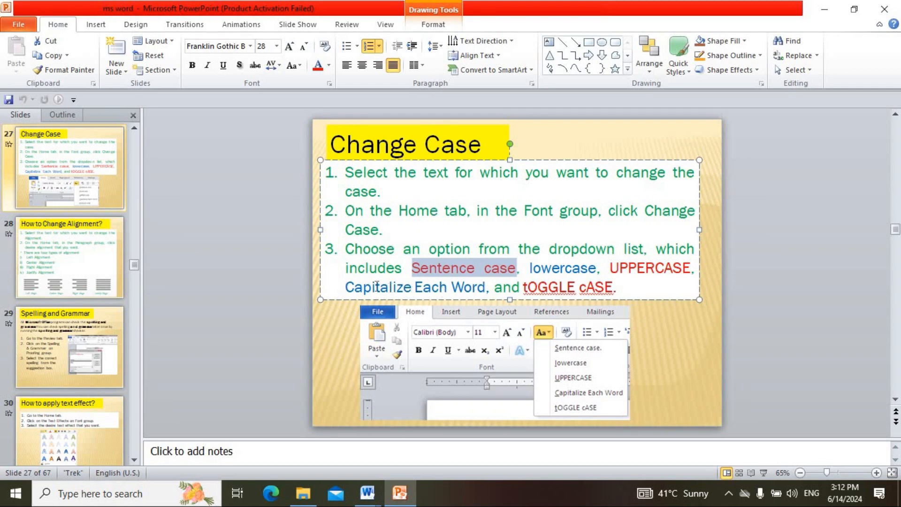
left_click_drag(485, 287, 366, 279)
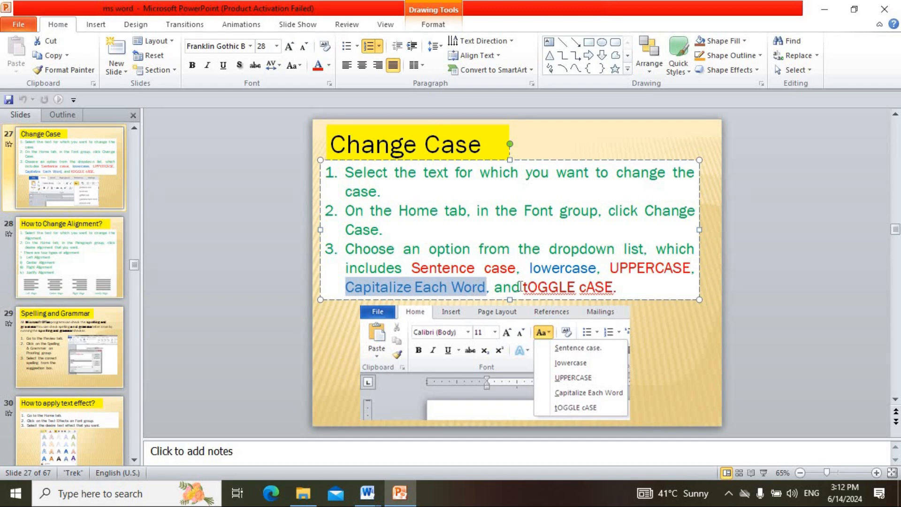
left_click_drag(494, 287, 613, 287)
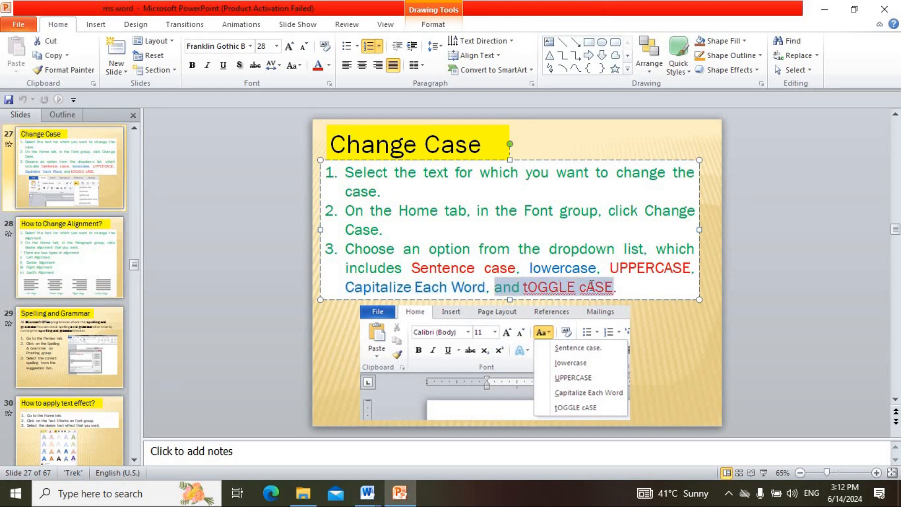
left_click(441, 144)
Step: Return to the letter document in Word and change the two paragraphs below the red one to UPPERCASE
mouse_move(368, 499)
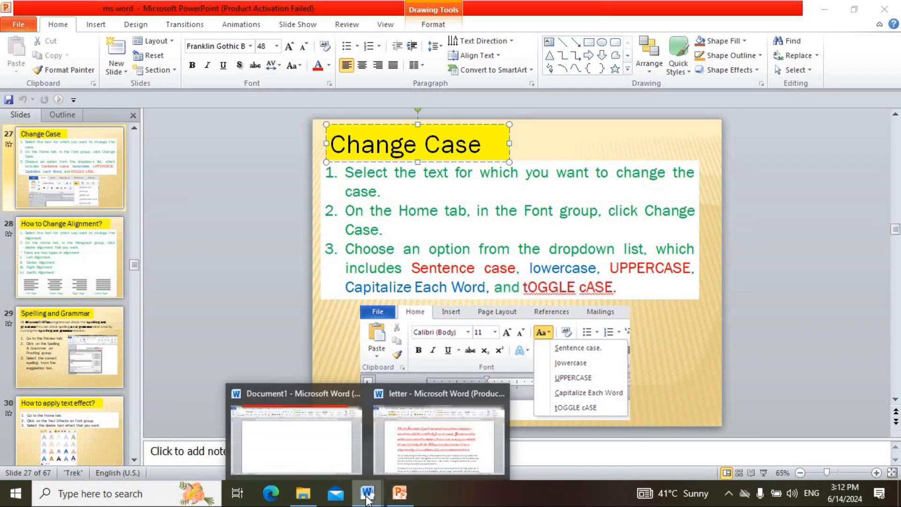
left_click(438, 441)
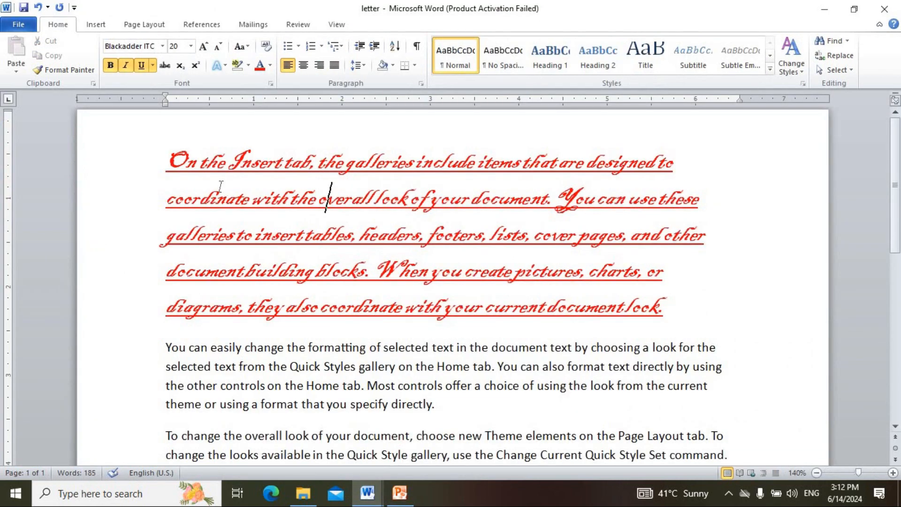
scroll(450, 376, "down", 2)
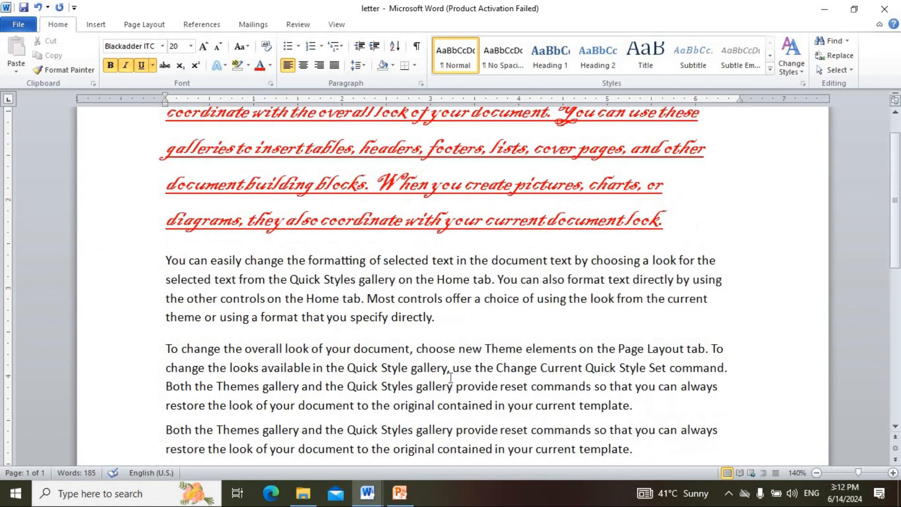
left_click_drag(643, 409, 165, 259)
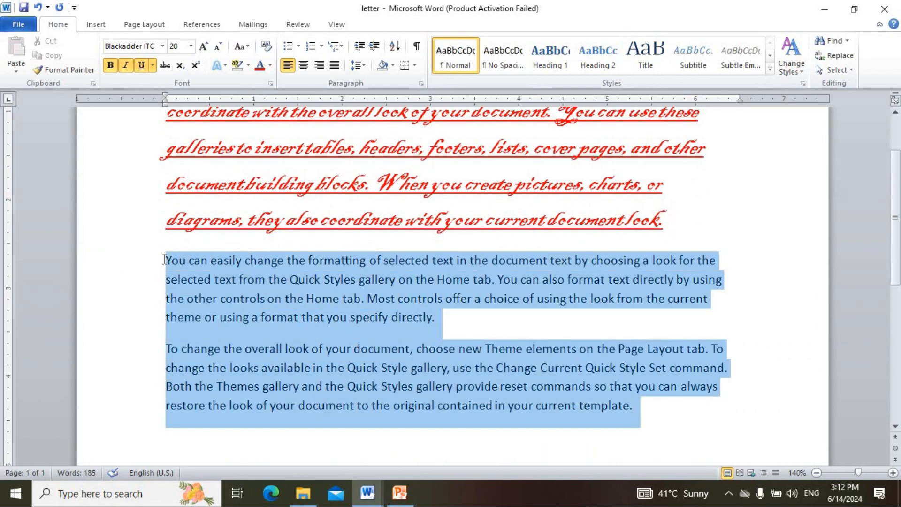
left_click(306, 295)
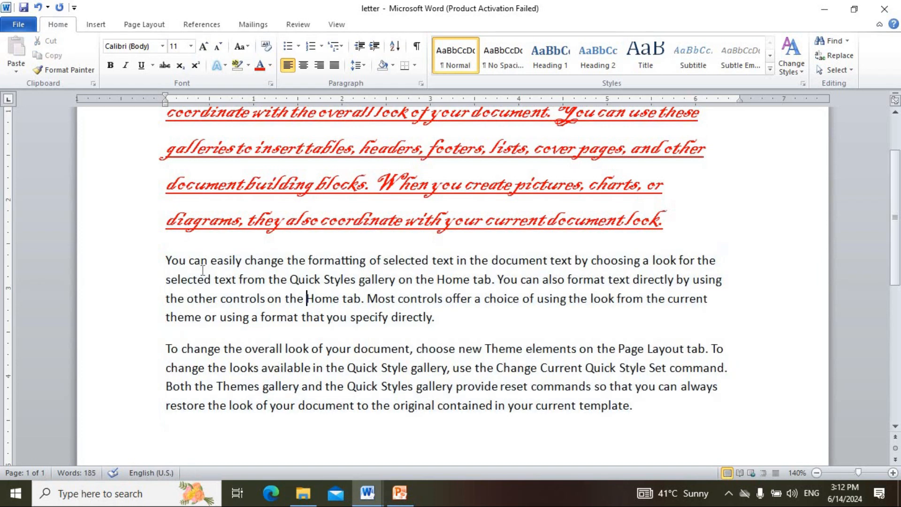
left_click_drag(167, 259, 625, 427)
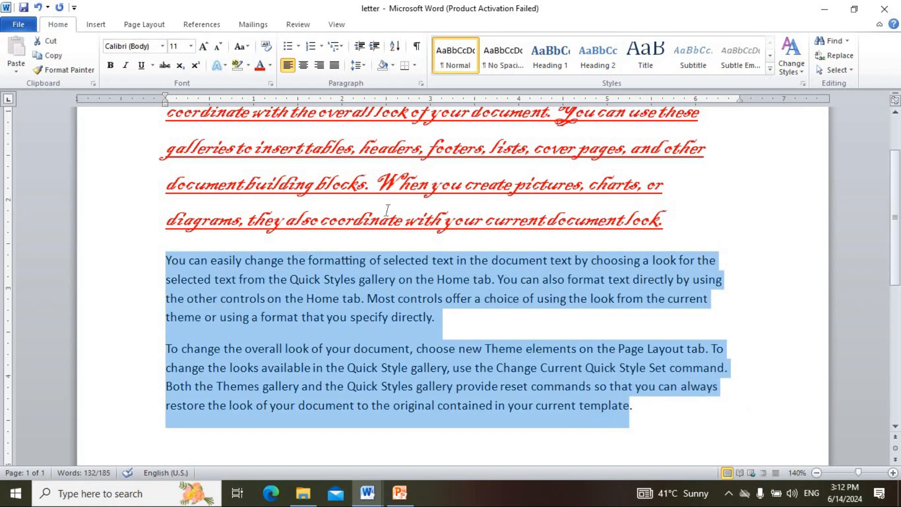
left_click(652, 398)
left_click_drag(640, 406, 540, 369)
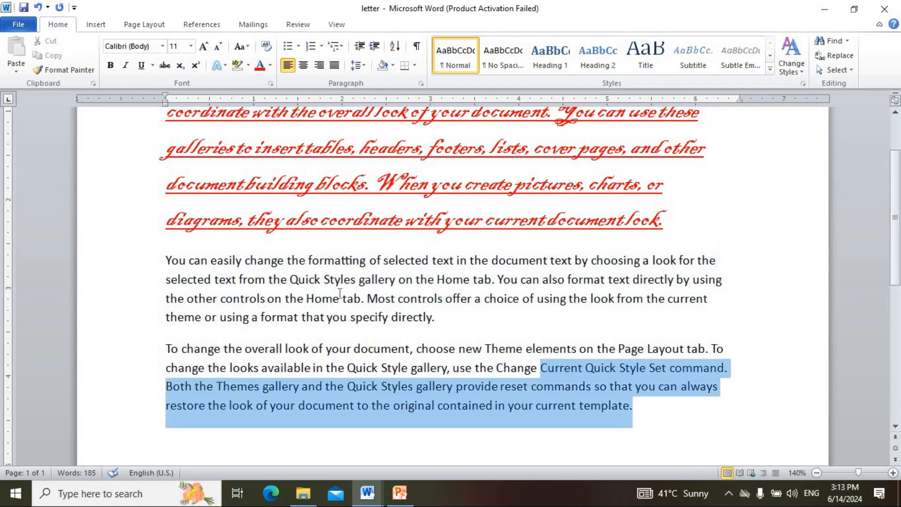
left_click(161, 260, "shift")
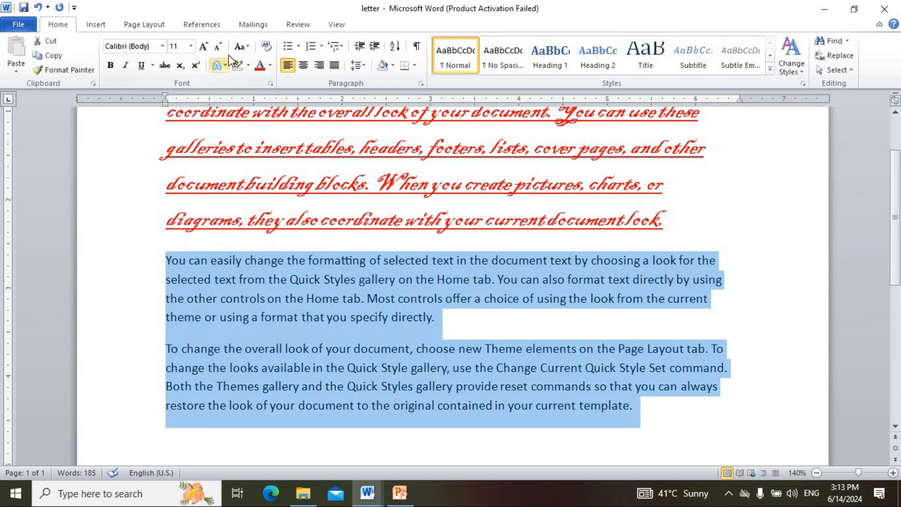
left_click(249, 46)
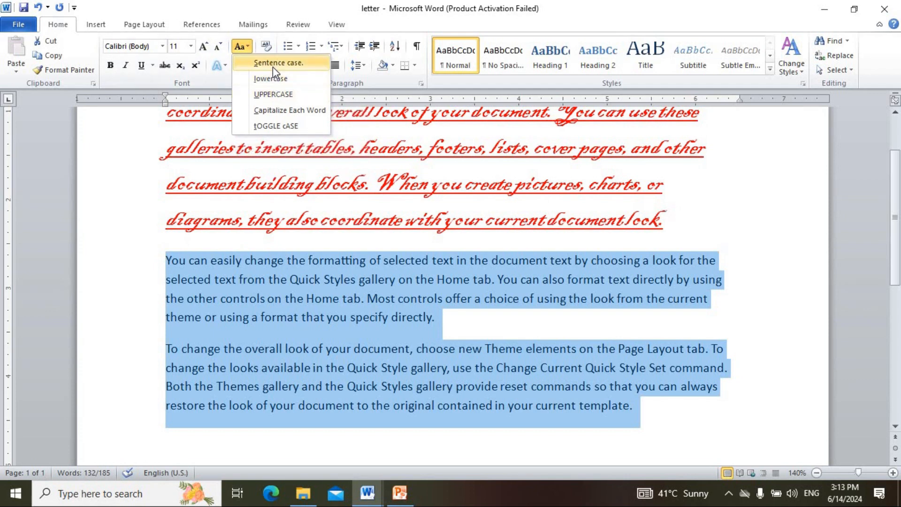
left_click(286, 94)
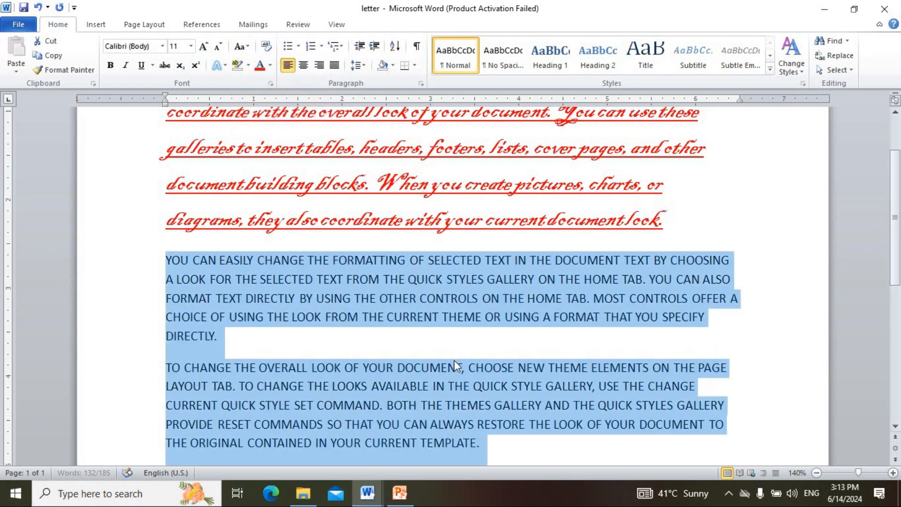
Step: Reselect the two uppercase paragraphs and change them to Sentence case
scroll(495, 392, "down", 1)
left_click_drag(473, 406, 162, 220)
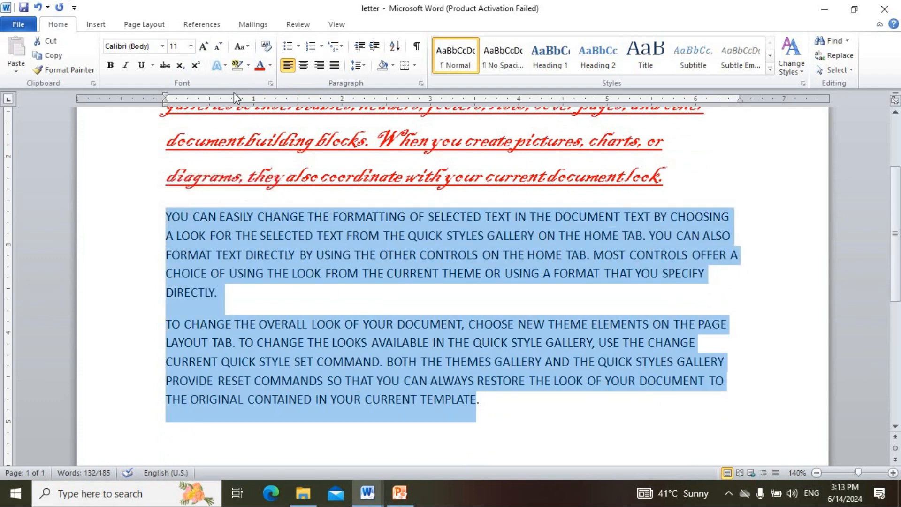
left_click(243, 50)
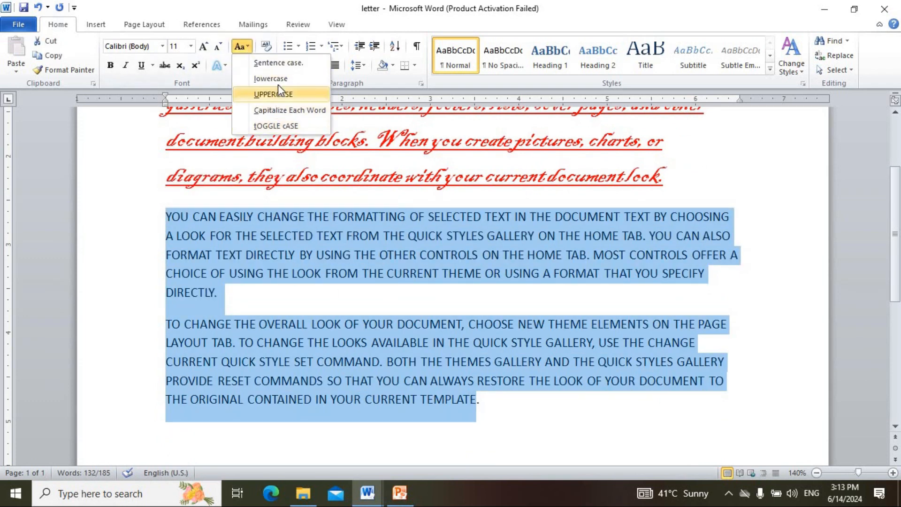
left_click(281, 63)
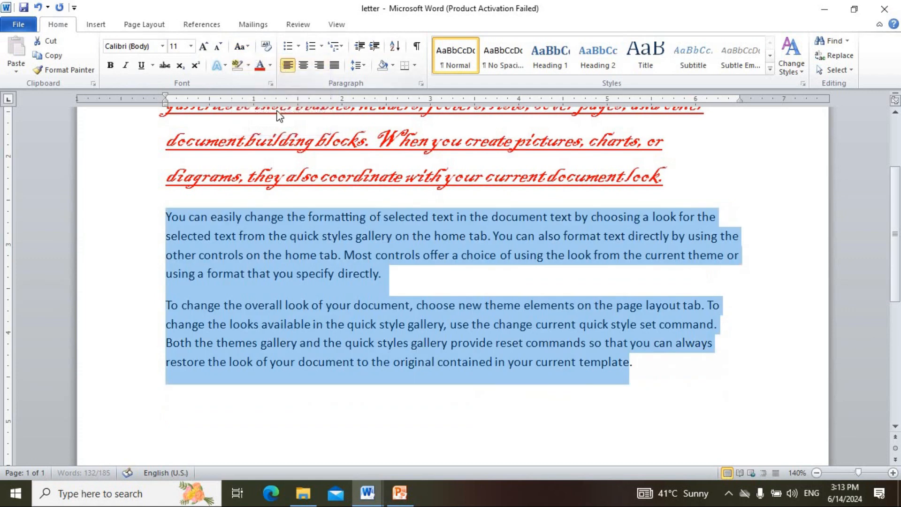
Step: Apply Capitalize Each Word to the two paragraphs below the red one
left_click(248, 48)
left_click(643, 368)
left_click(629, 365)
left_click_drag(629, 365, 106, 215)
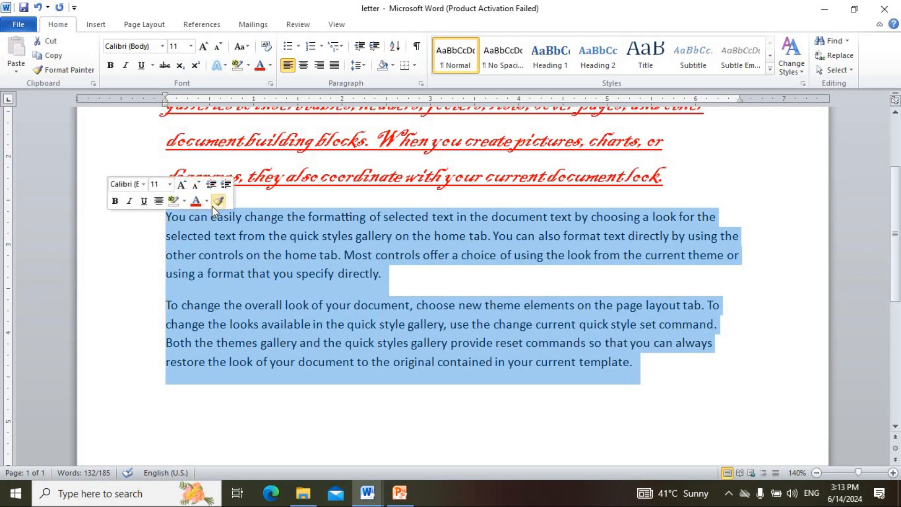
left_click(241, 46)
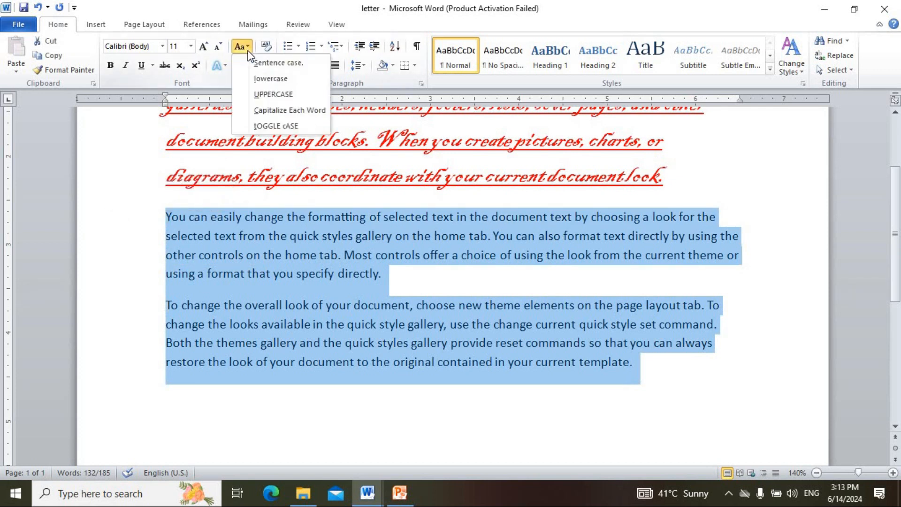
left_click(58, 21)
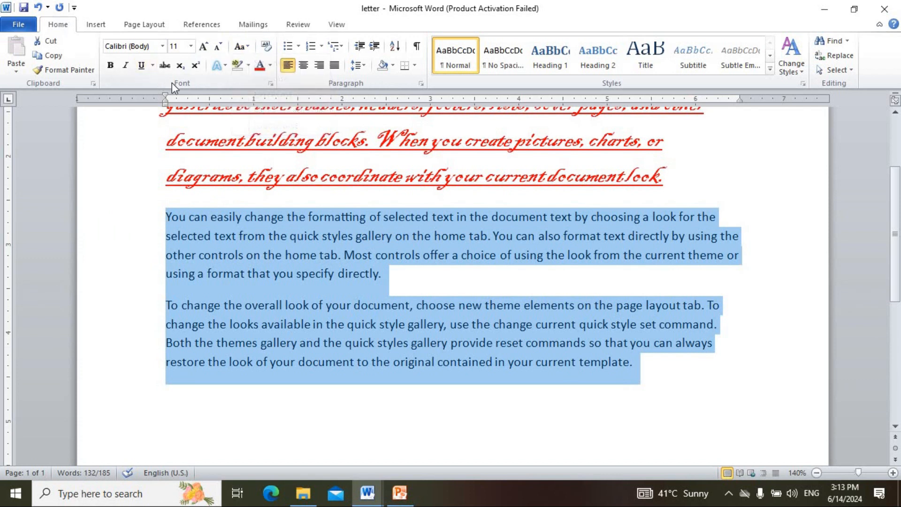
left_click(241, 46)
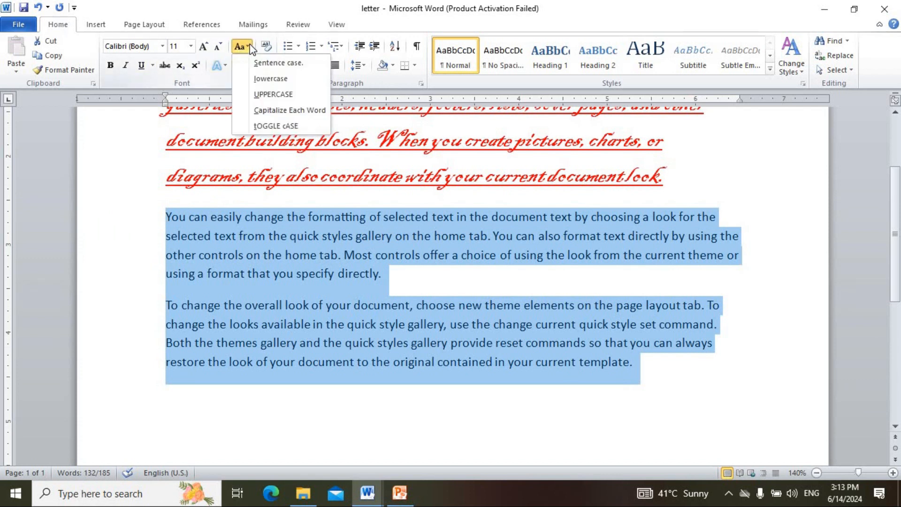
left_click(289, 110)
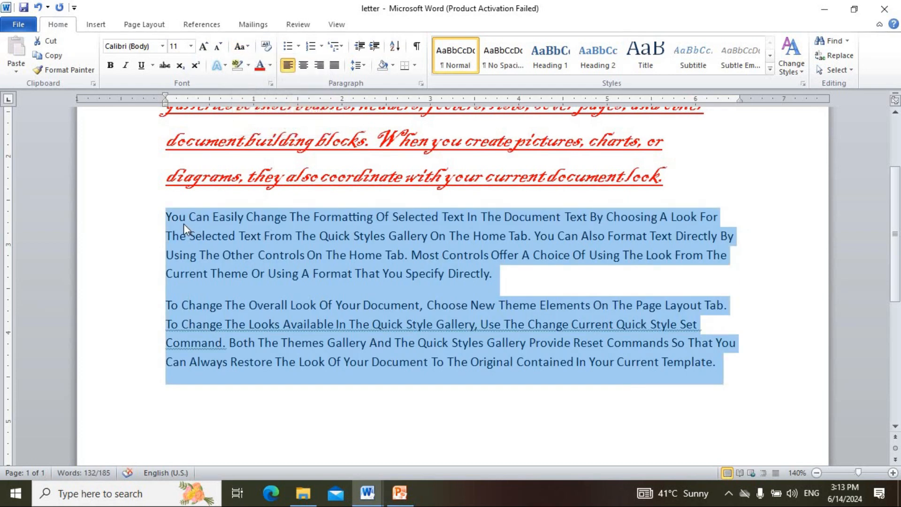
Step: Reselect the two capitalized paragraphs and apply tOGGLE cASE to them
left_click_drag(188, 217, 490, 273)
left_click(642, 362)
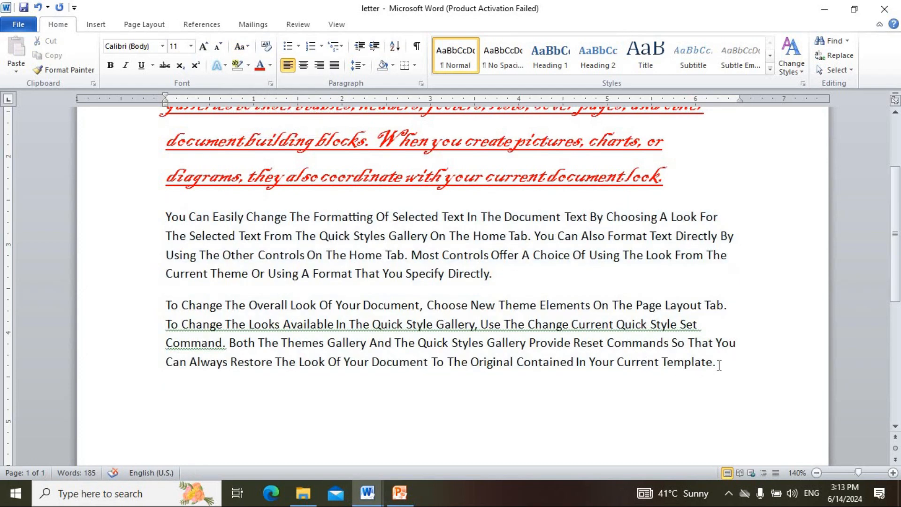
left_click_drag(719, 366, 132, 230)
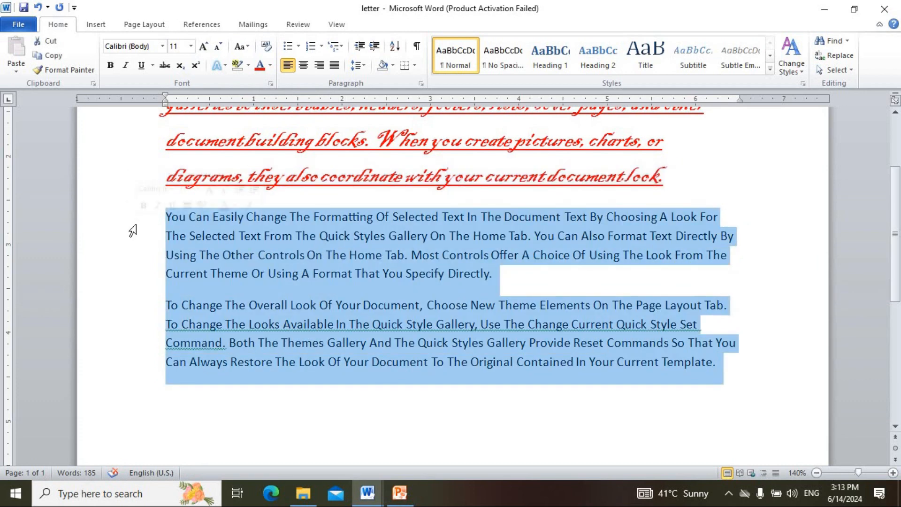
left_click(248, 50)
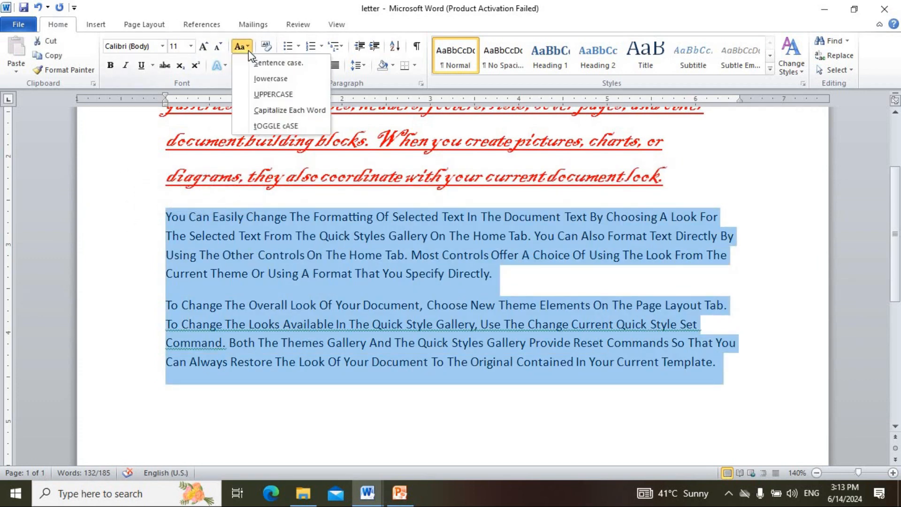
left_click(288, 127)
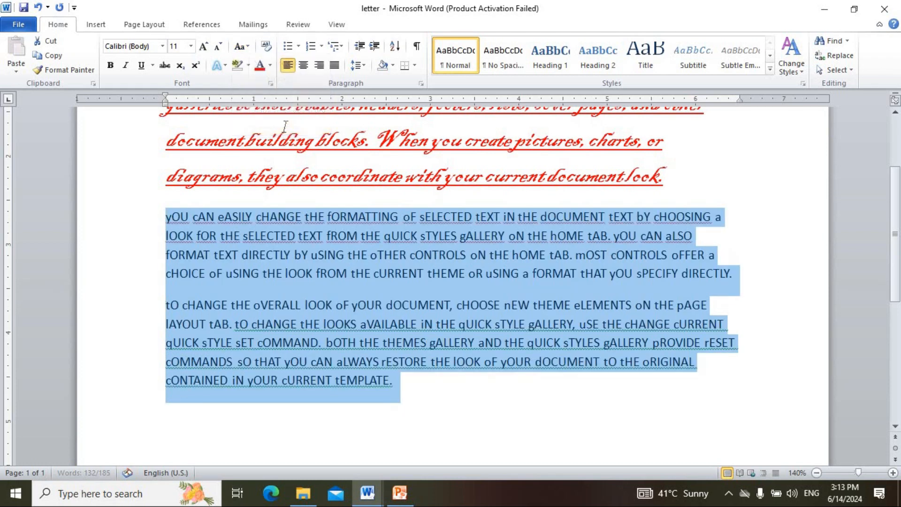
Step: Point out the inverted letters in the paragraphs' first word, then toggle the case of both paragraphs again
left_click(167, 219)
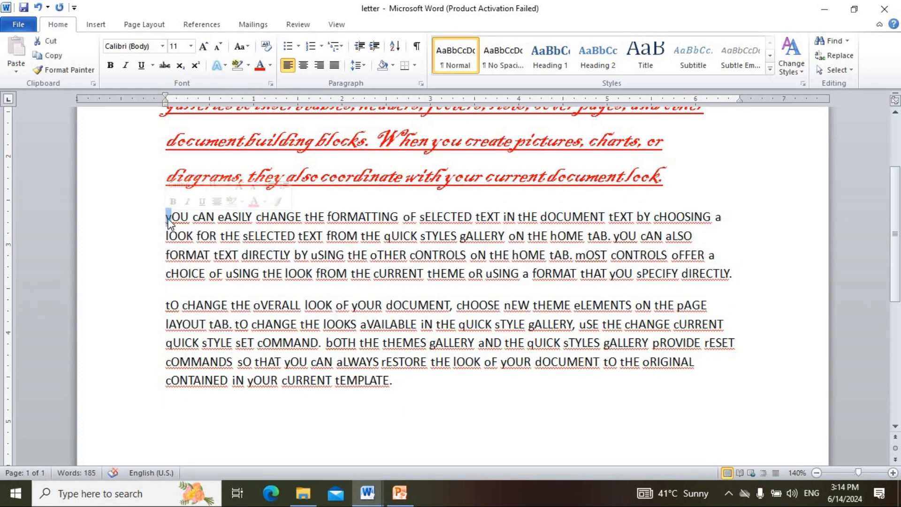
left_click_drag(172, 219, 190, 215)
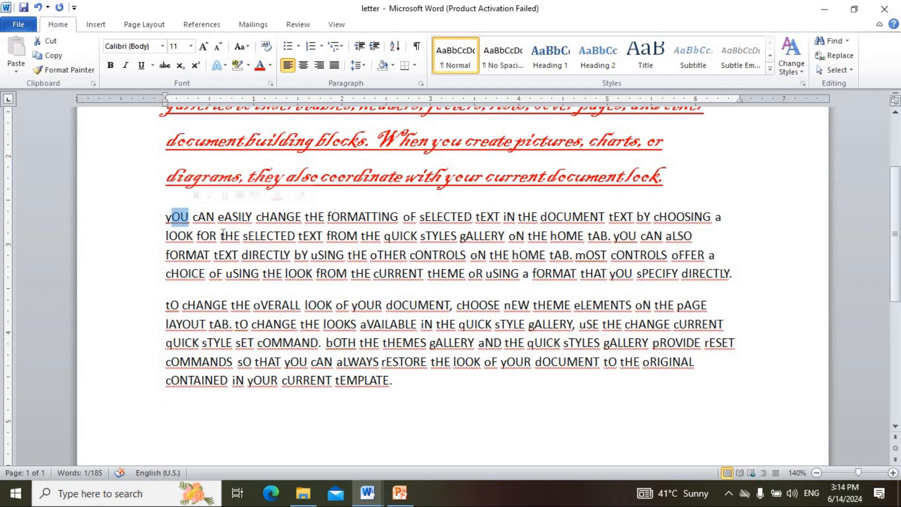
left_click_drag(390, 381, 113, 223)
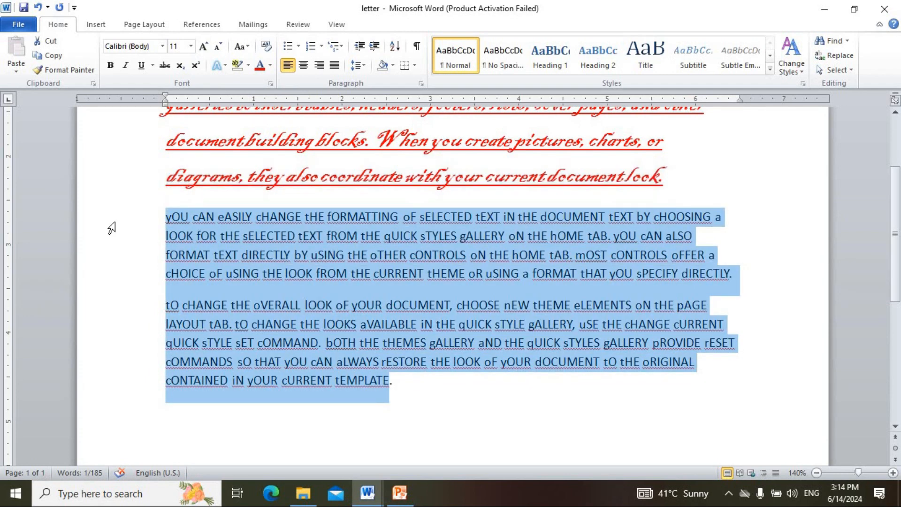
left_click(248, 48)
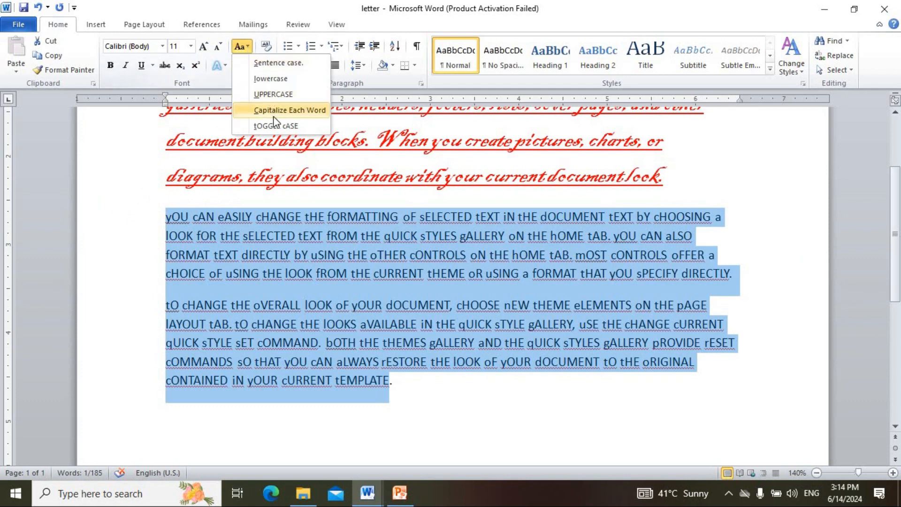
left_click(274, 123)
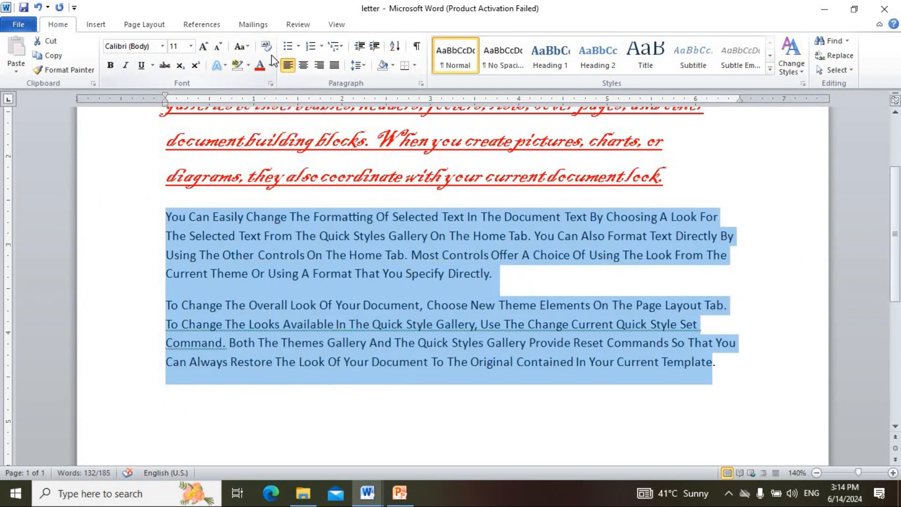
Step: Set the two paragraphs below the red one to Sentence case and select them in full again
left_click(242, 47)
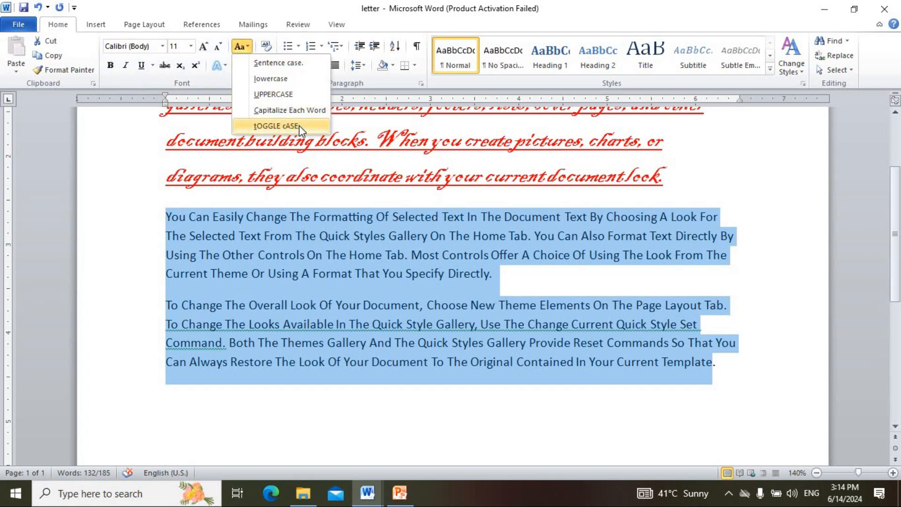
left_click(269, 66)
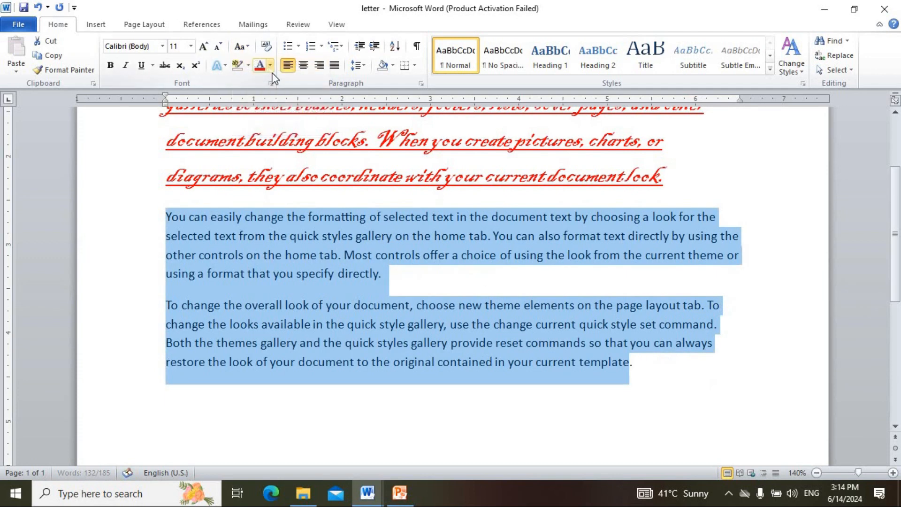
left_click(381, 286)
left_click_drag(659, 408, 136, 216)
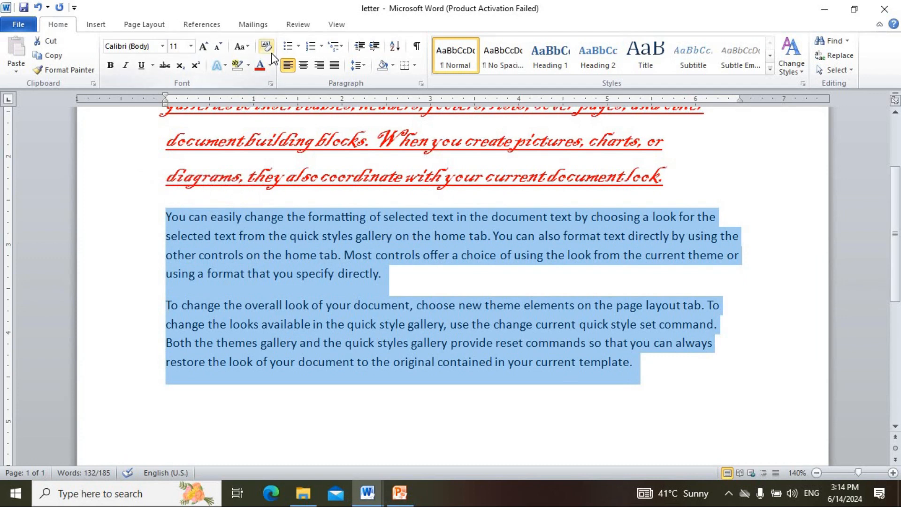
Step: Review the sentence-case wording of the two paragraphs below the red one, comparing it with the surrounding text
left_click(201, 219)
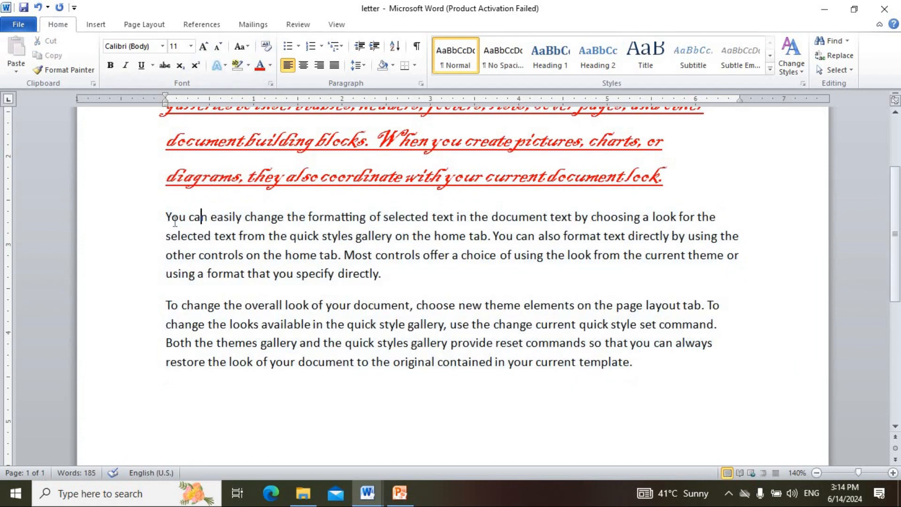
left_click_drag(161, 215, 320, 239)
left_click(400, 257)
scroll(333, 238, "up", 2)
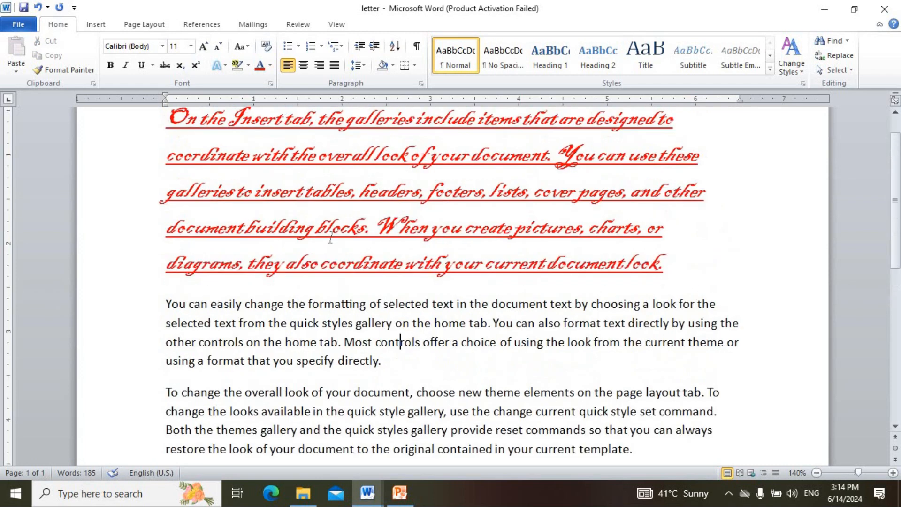
scroll(360, 372, "up", 1)
scroll(359, 372, "down", 2)
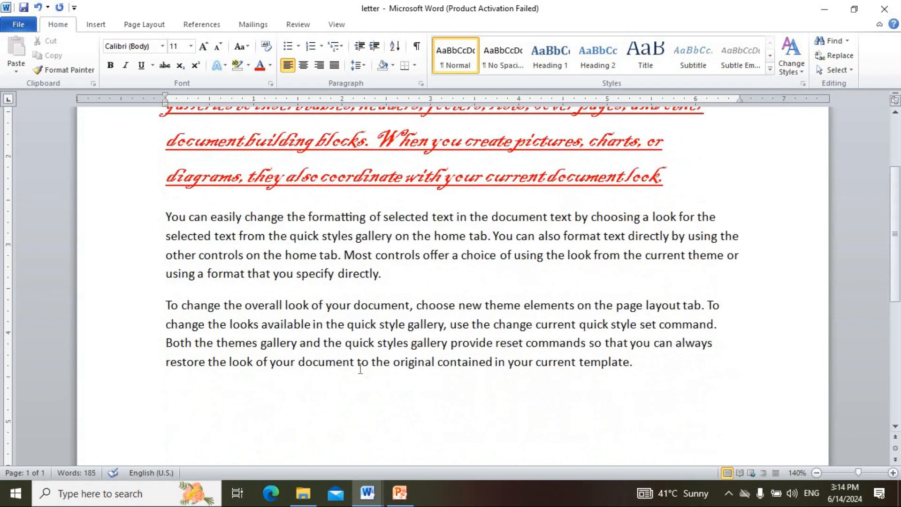
left_click_drag(167, 217, 108, 197)
left_click(409, 306)
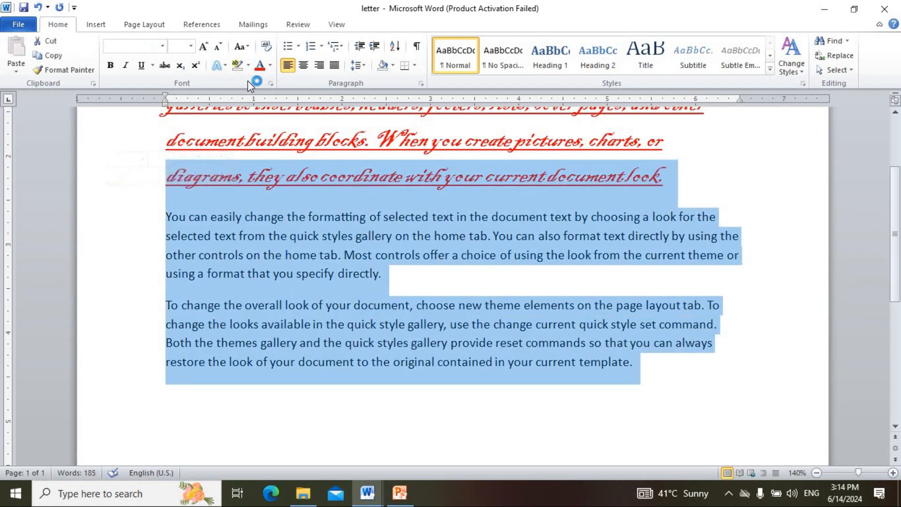
left_click(472, 281)
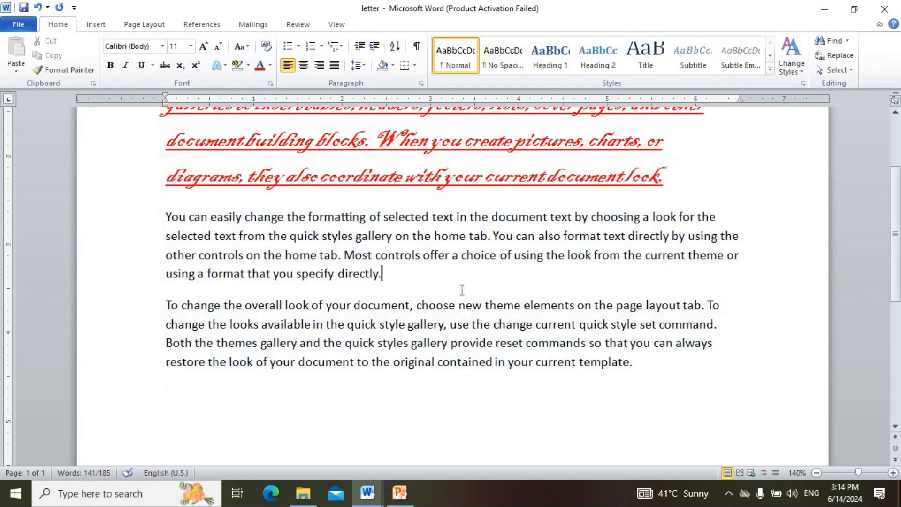
Step: Switch to the PowerPoint presentation, review the title and first instruction of the Spelling and Grammar slide, and return to the Word letter
left_click(399, 493)
scroll(92, 412, "down", 1)
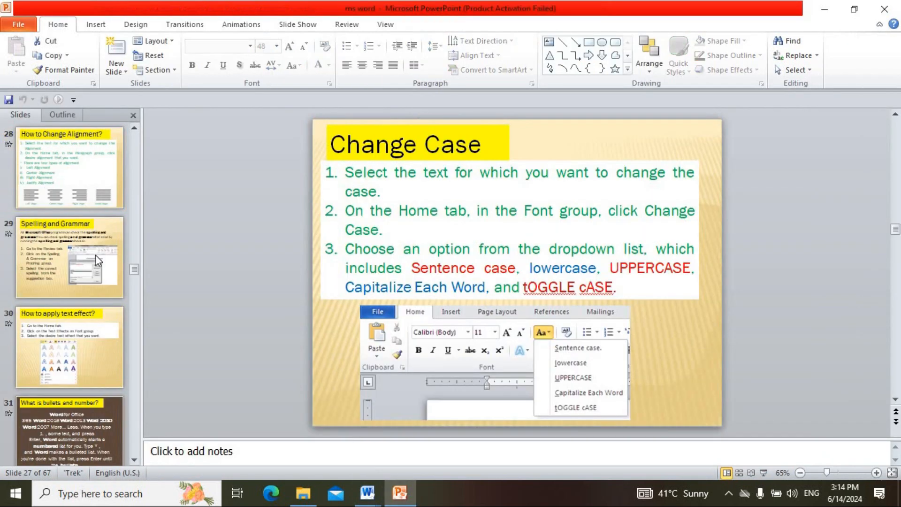
left_click(92, 247)
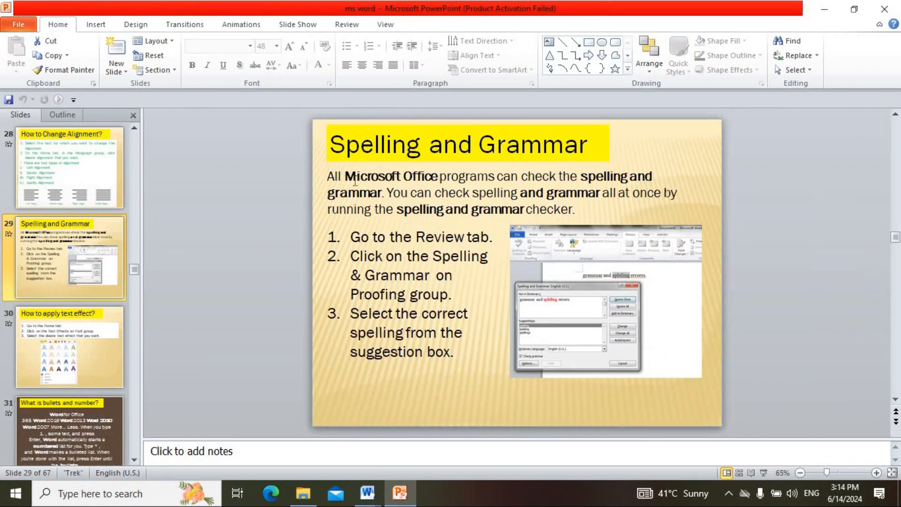
left_click(345, 144)
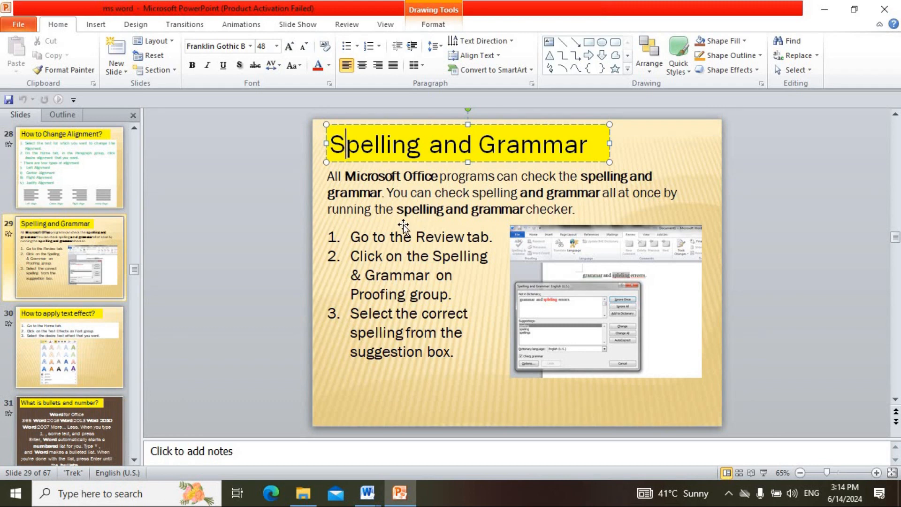
left_click(397, 245)
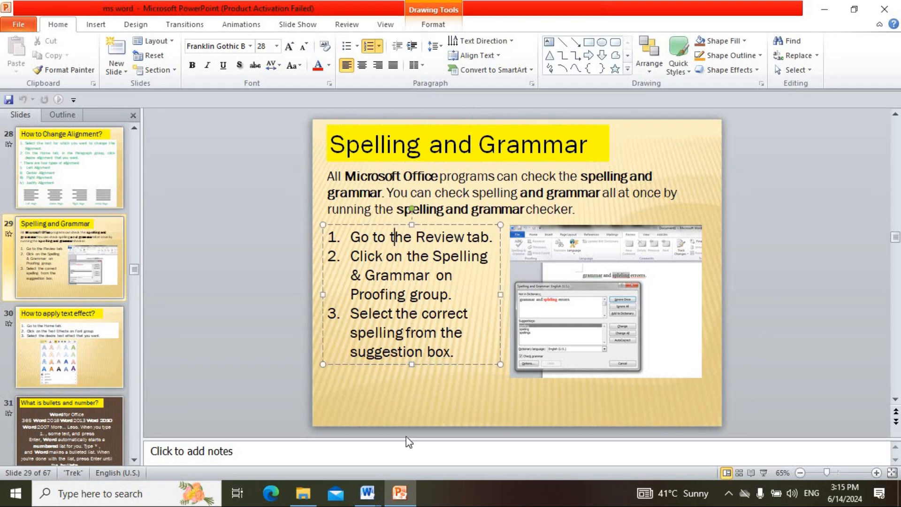
mouse_move(367, 493)
left_click(416, 452)
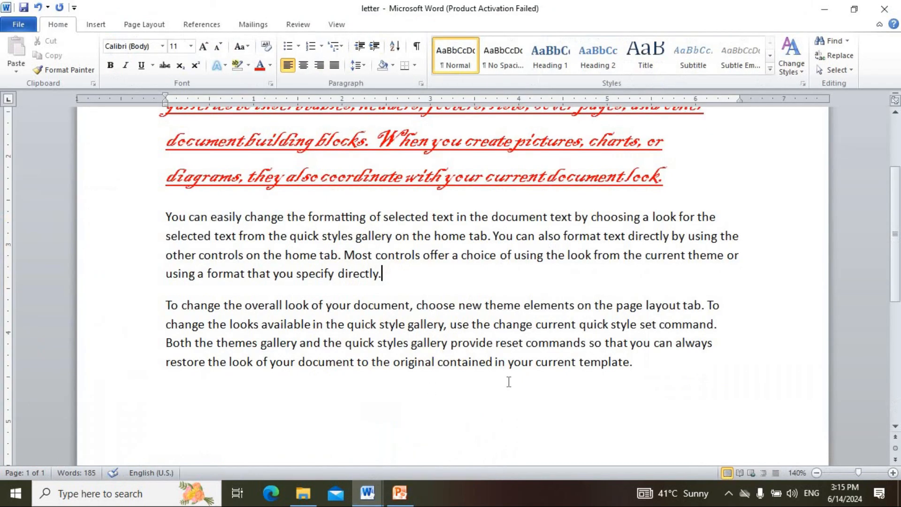
Step: Replace the letter's entire contents with the test text "vhvh", with underline, italic and bold turned off
key("ctrl+a")
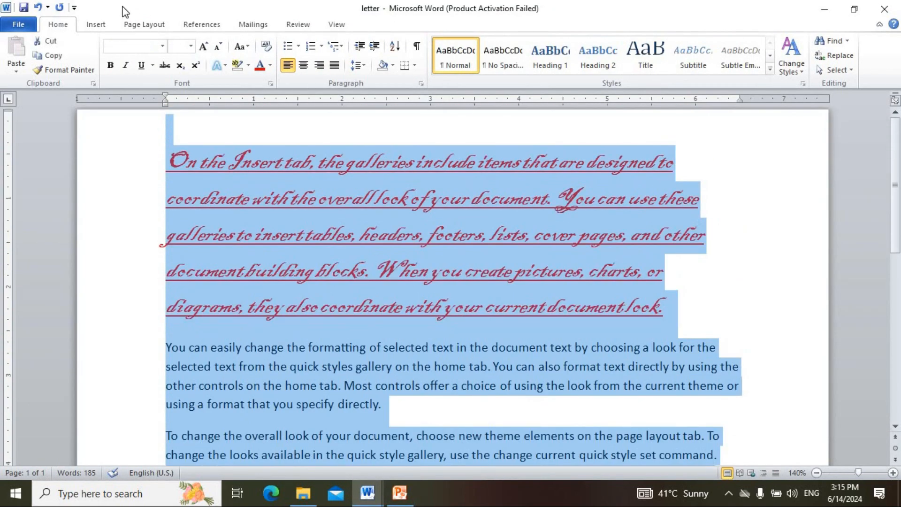
key("Delete")
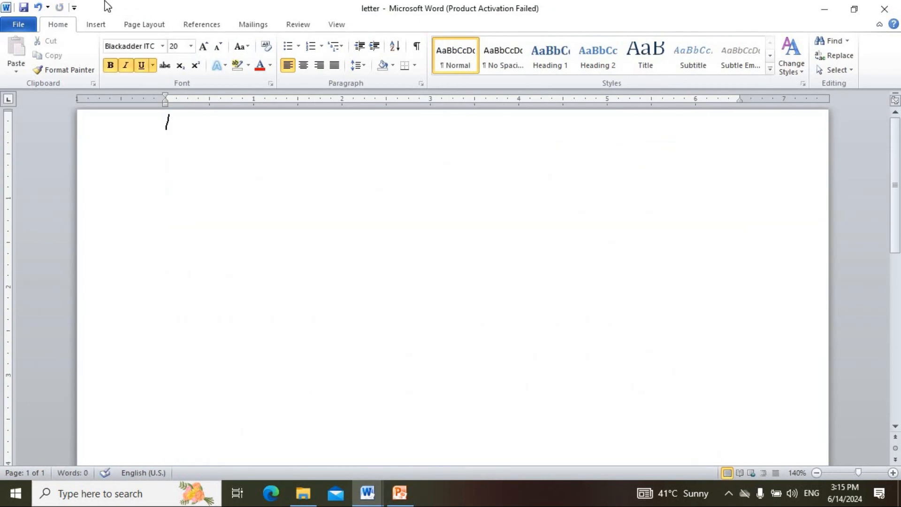
left_click(141, 65)
left_click(126, 65)
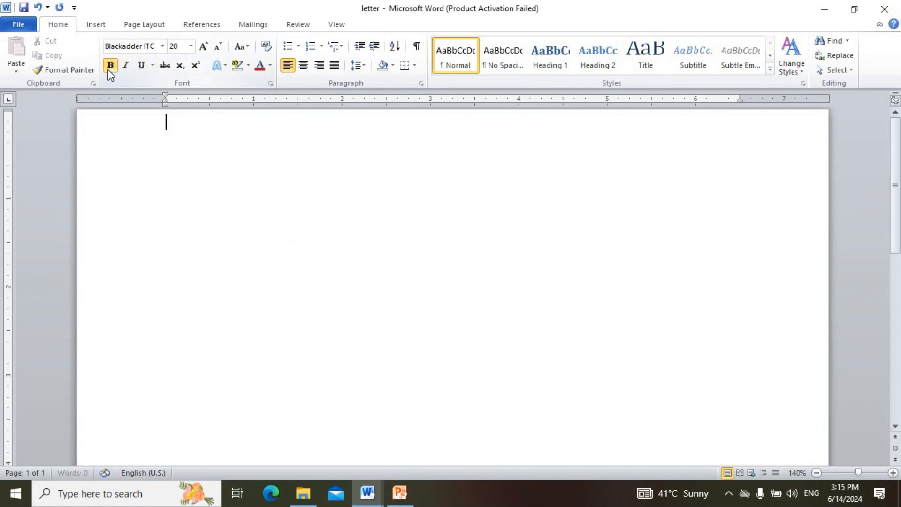
left_click(110, 66)
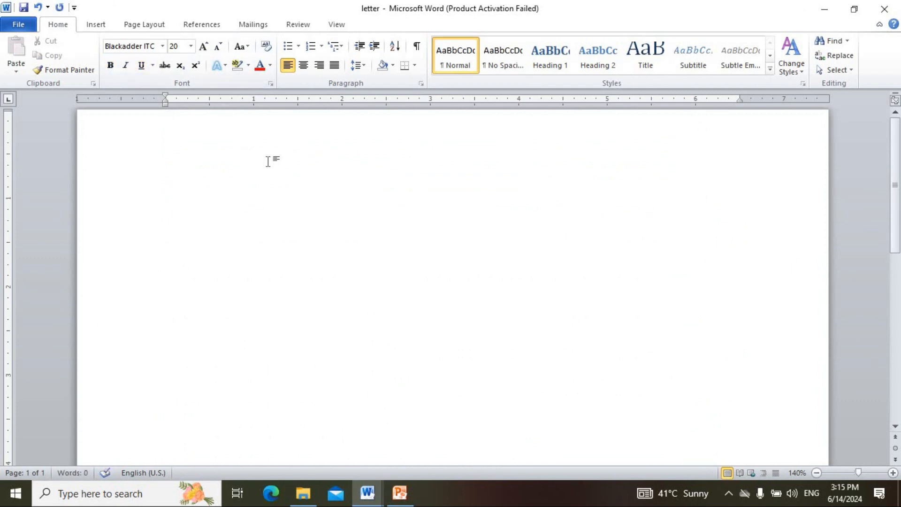
key("Return")
type("vhvh")
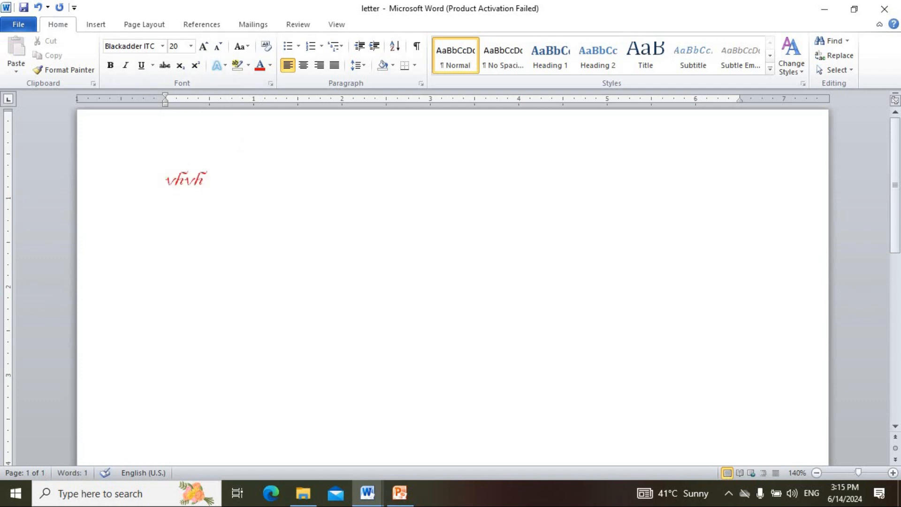
Step: Create a new blank document in a maximized window and increase its font size to 20
key("ctrl+n")
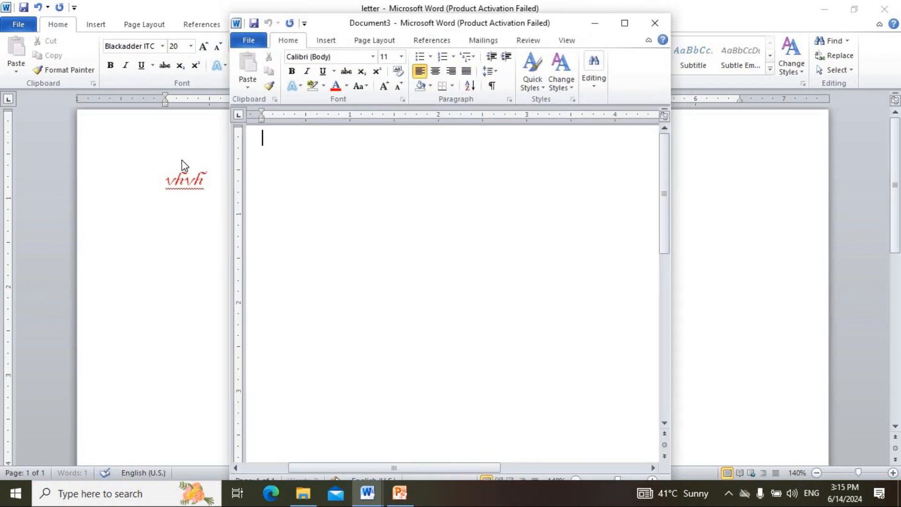
left_click(625, 23)
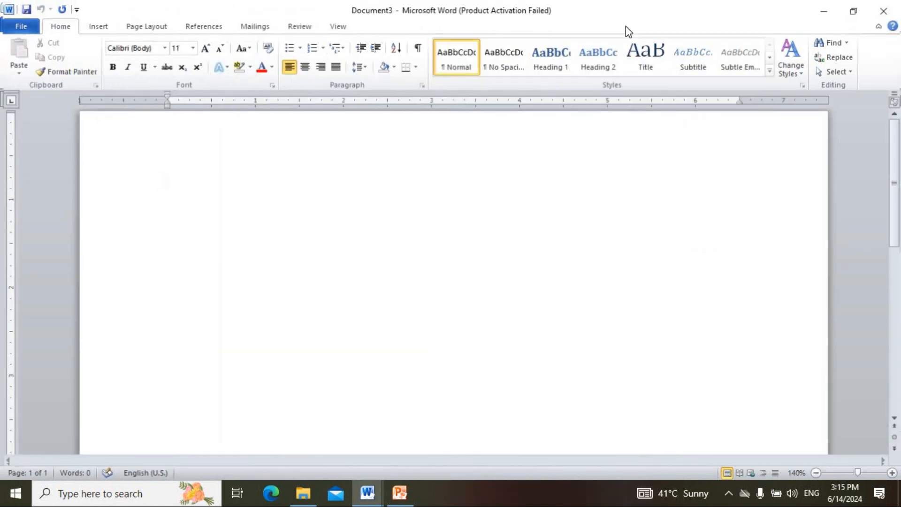
left_click(206, 47)
left_click(205, 48)
left_click(206, 47)
left_click(205, 48)
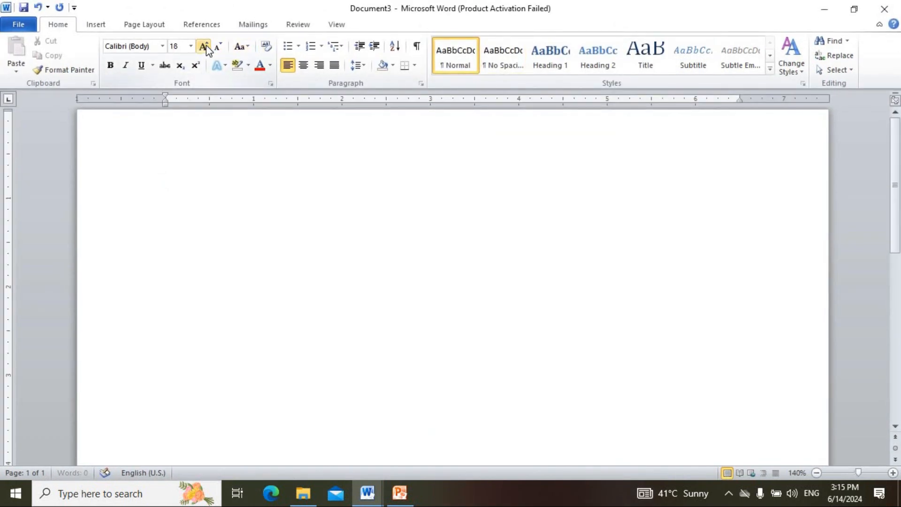
left_click(206, 45)
Step: Enter the misspelled word "Computar" on its own line and replace it with the suggested spelling "Computer"
type("Computar")
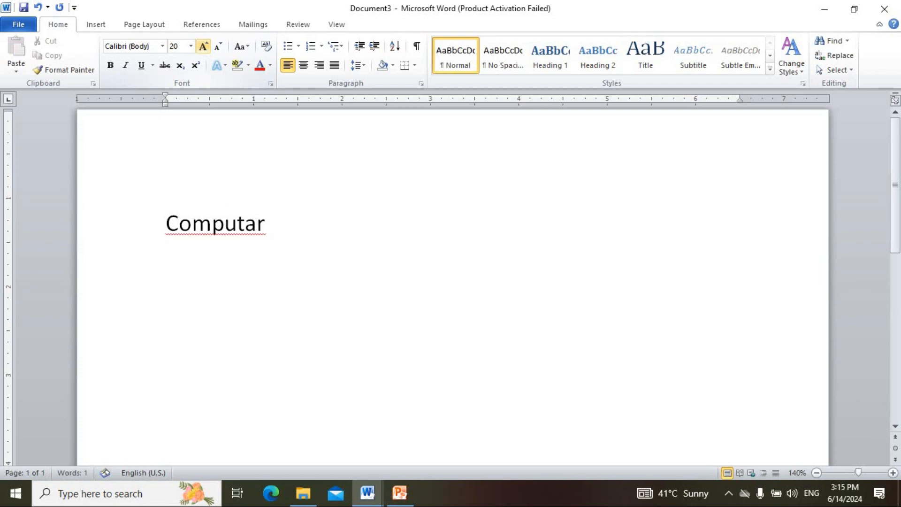
key("Return")
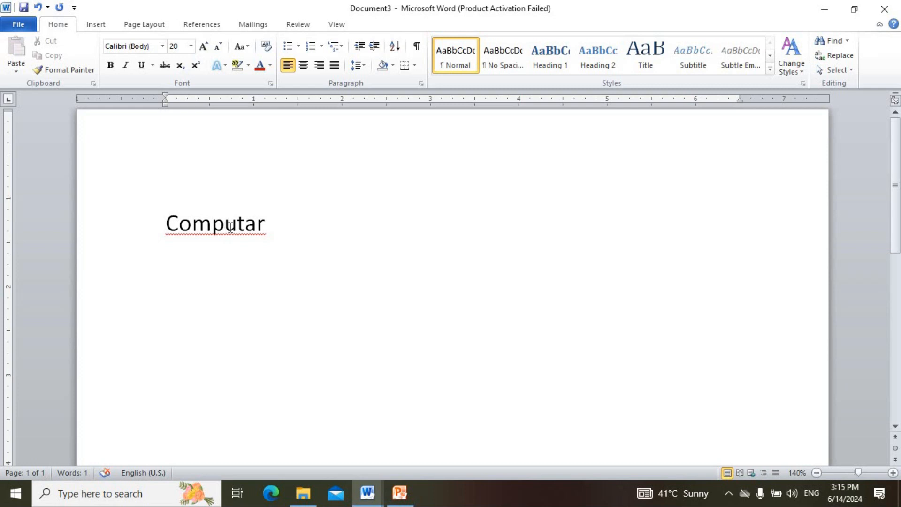
left_click(230, 227)
right_click(240, 230)
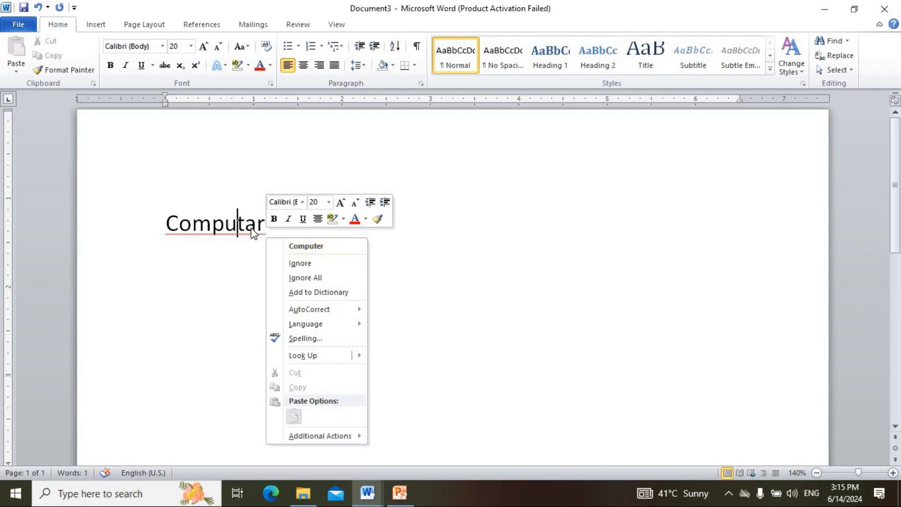
left_click(326, 249)
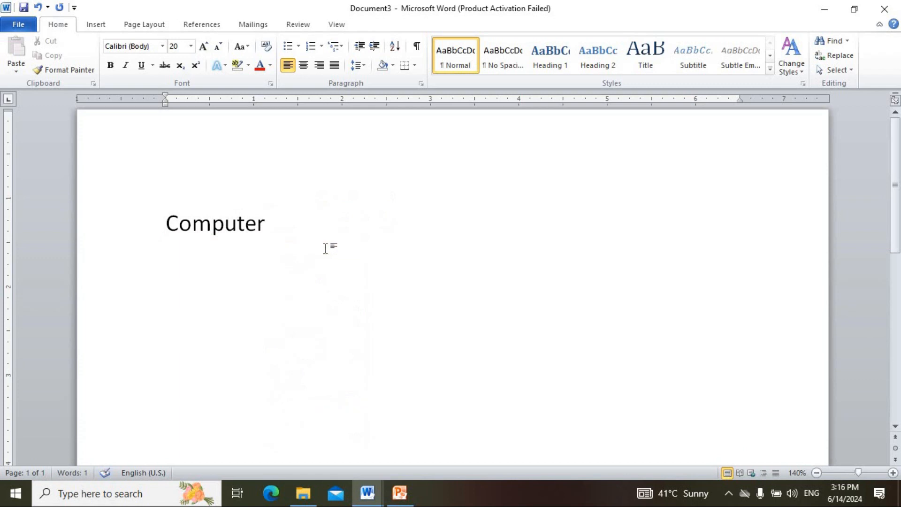
Step: Add the grammatically wrong sentence "This is a animal." on the line below "Computer"
key("Return")
type("This is a")
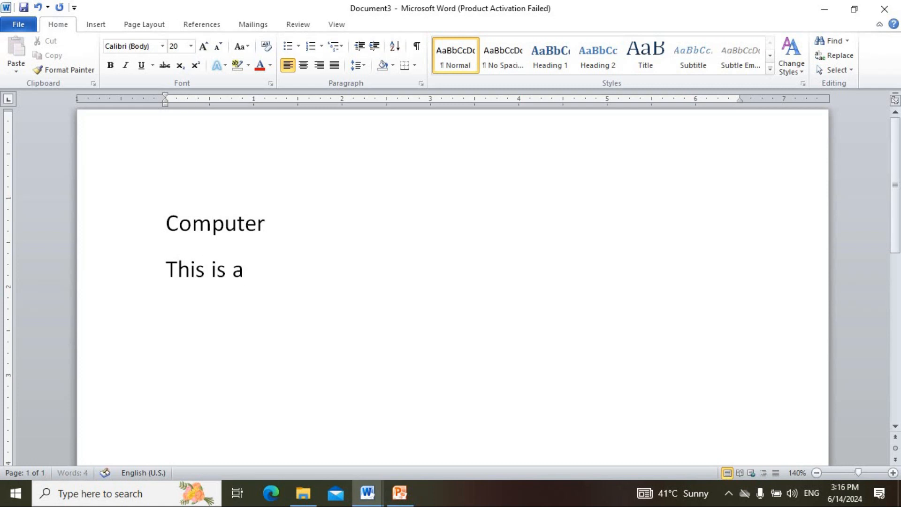
type(" A")
key("BackSpace")
type("animal.")
key("Return")
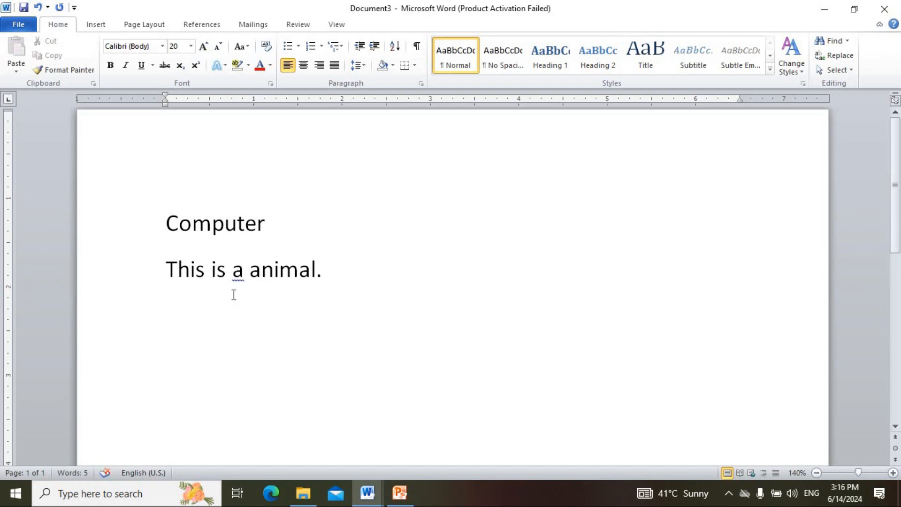
Step: Correct the flagged article "a" in the animal sentence to the suggested "an"
left_click(235, 276)
left_click_drag(245, 277, 237, 280)
left_click(245, 305)
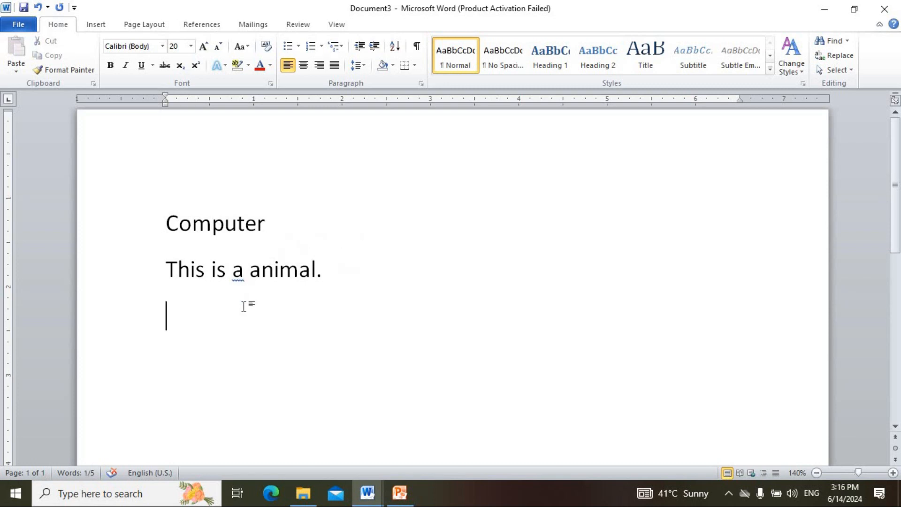
left_click(233, 274)
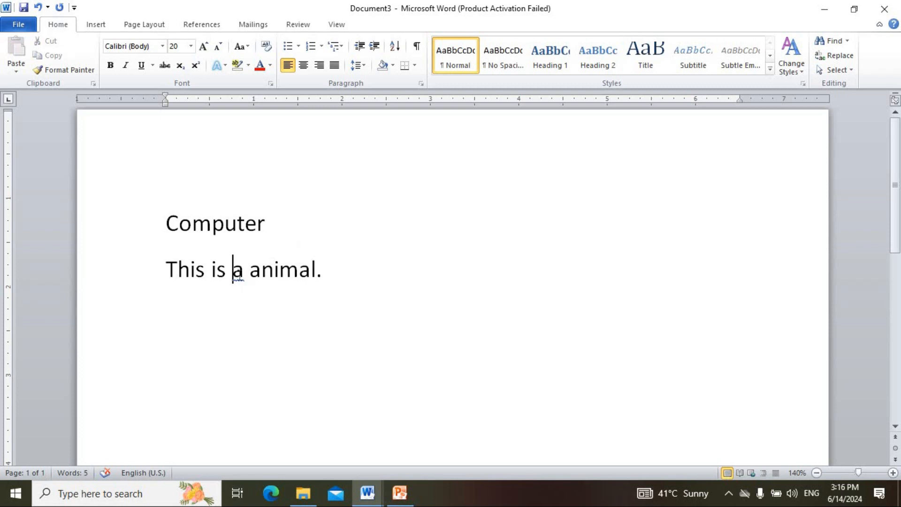
right_click(237, 275)
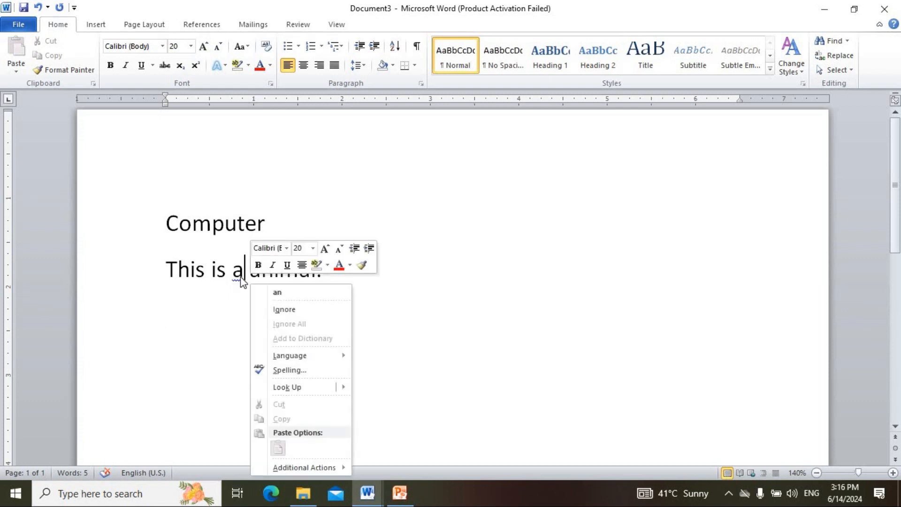
left_click(277, 292)
left_click(352, 277)
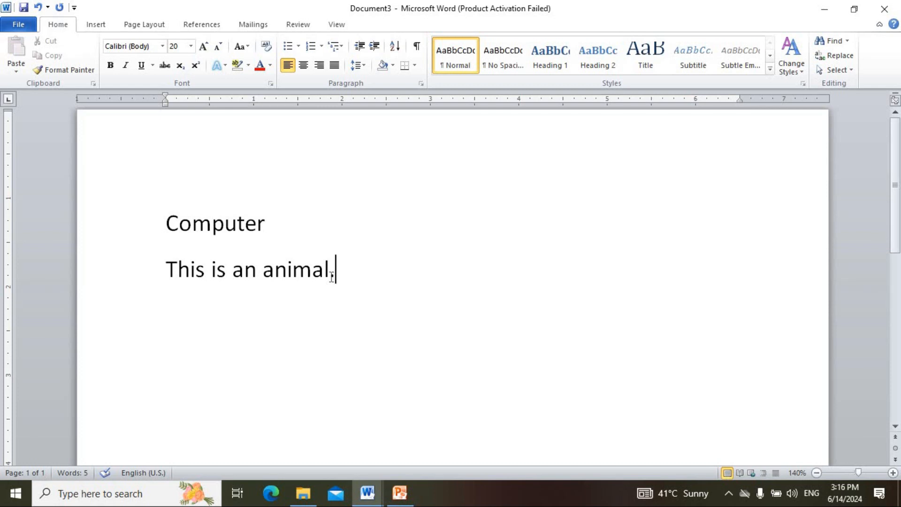
Step: Select the "Computer" line and the animal sentence together and delete them
key("Return")
left_click_drag(258, 272, 186, 276)
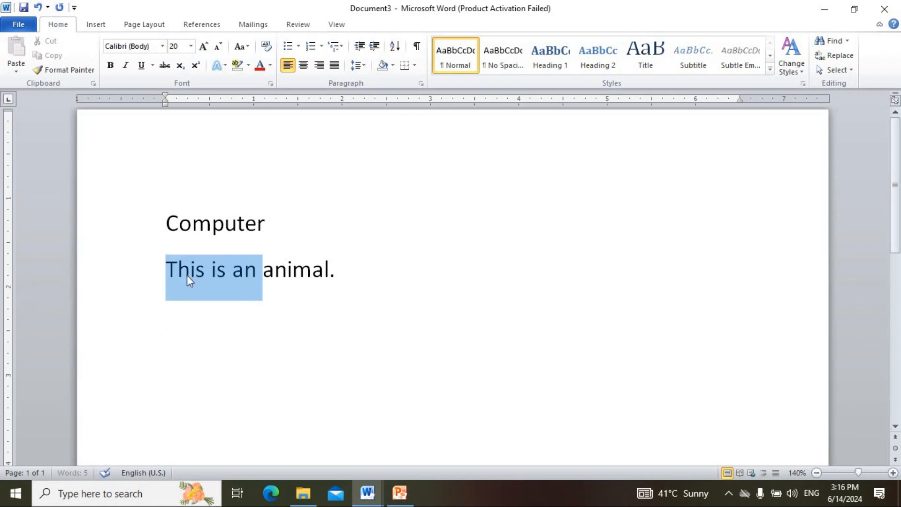
left_click(191, 316)
key("ctrl+shift+Home")
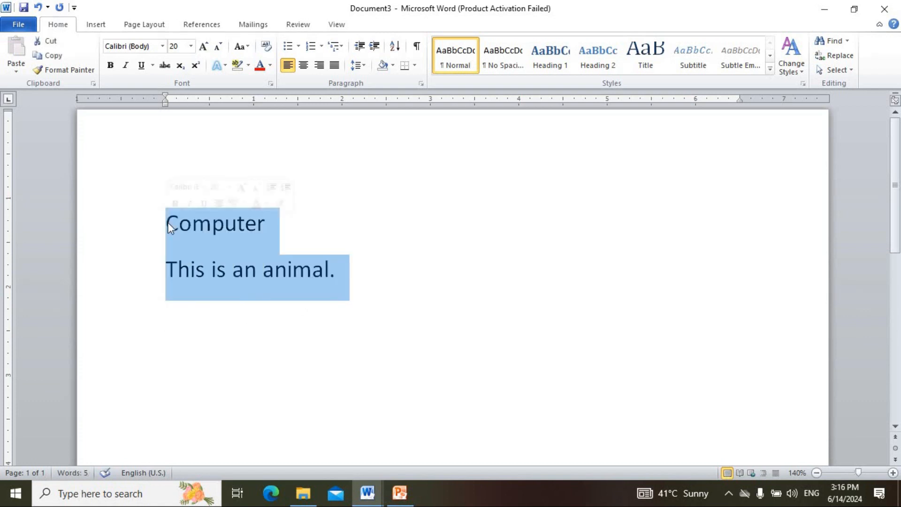
key("Delete")
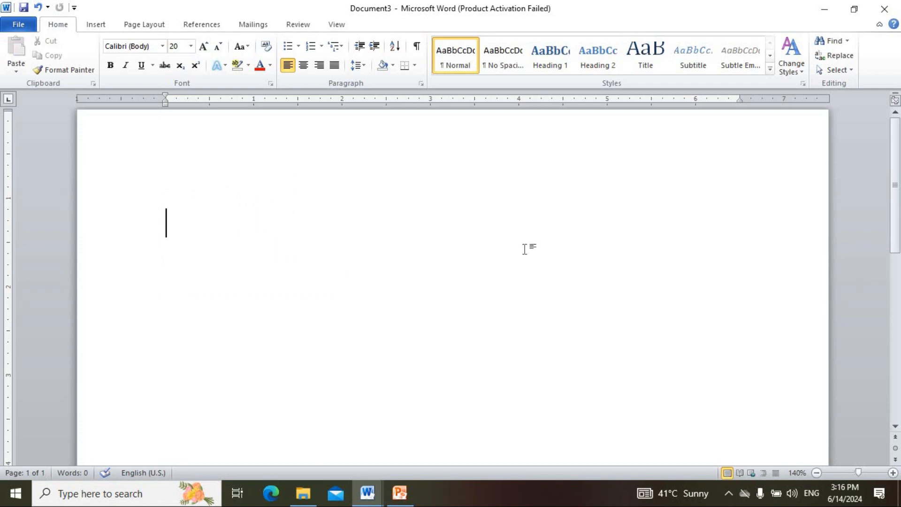
Step: Enter "American English" as the first line of the emptied document
type("Americs")
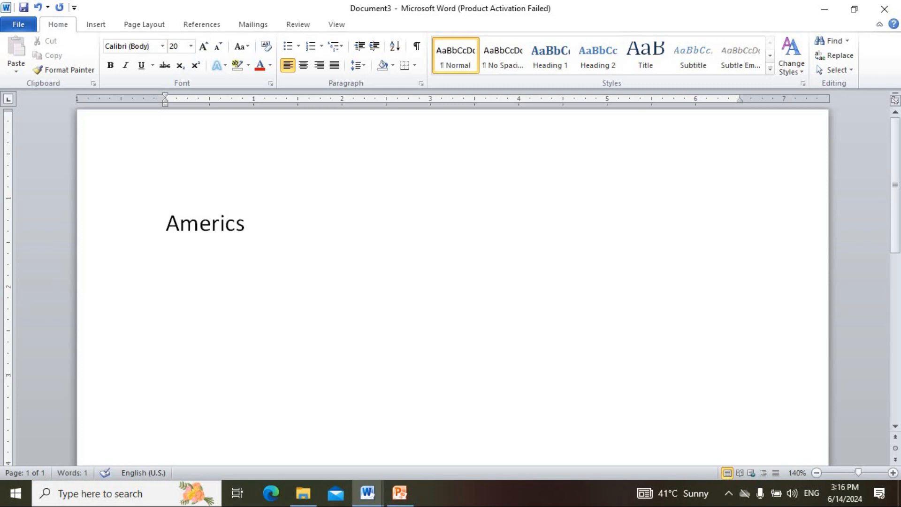
key("BackSpace")
type("an E")
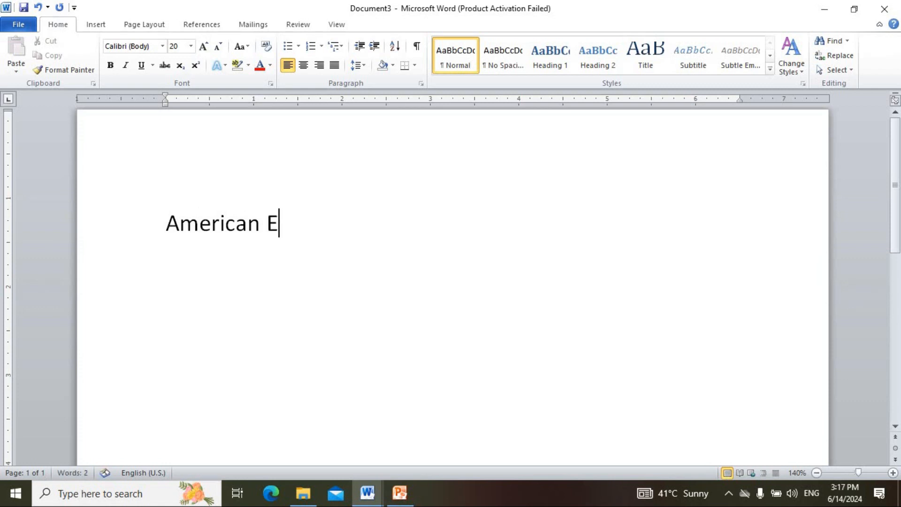
type("ngli")
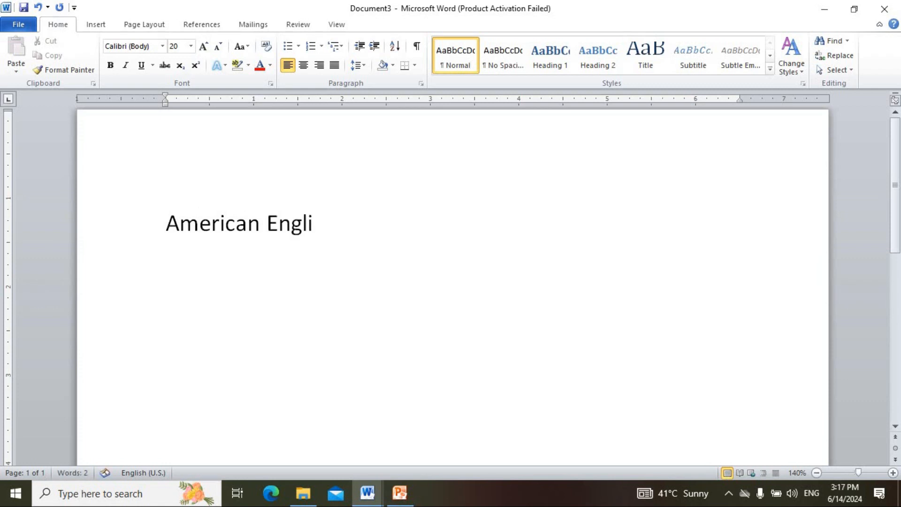
type("sh")
key("Return")
Step: Add "British English" as a second line below "American English", followed by a new empty line
left_click_drag(362, 215, 178, 225)
left_click(283, 301)
type("B")
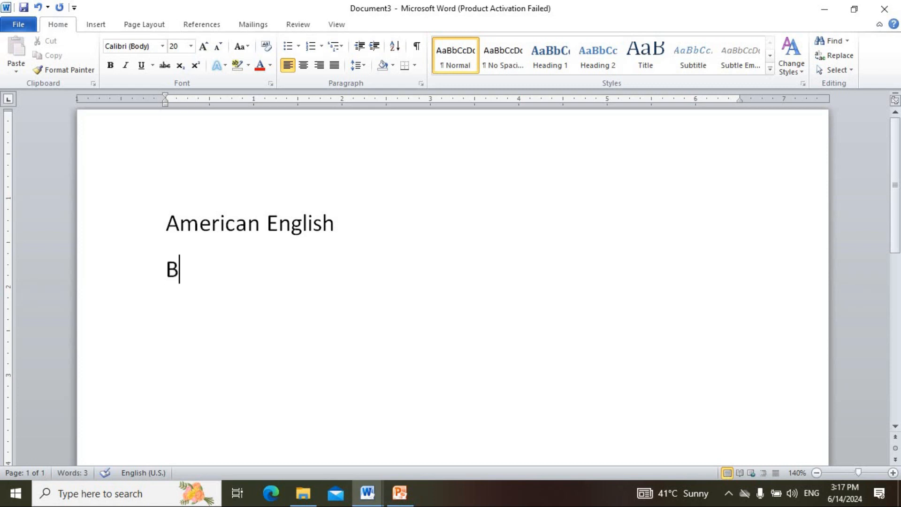
type("ritis")
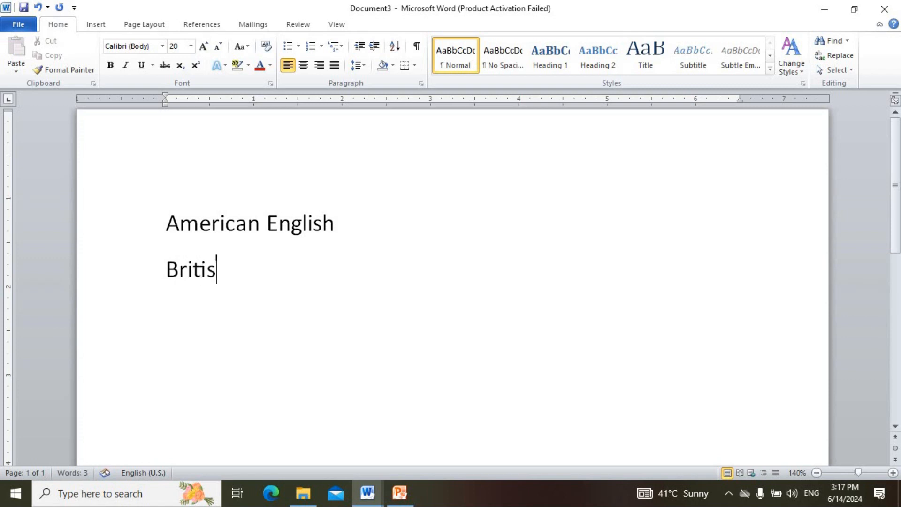
type("h Engl")
type("ish")
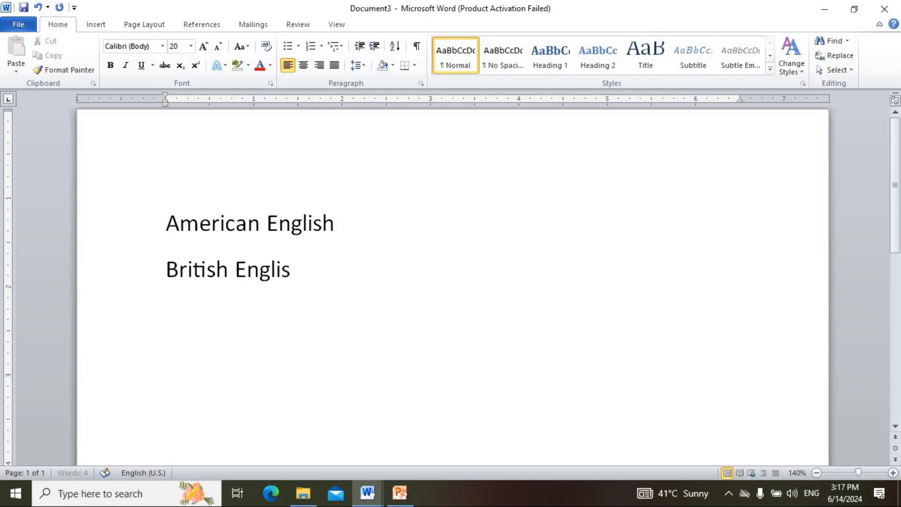
key("Return")
left_click(29, 27)
left_click(14, 29)
left_click_drag(306, 269, 162, 227)
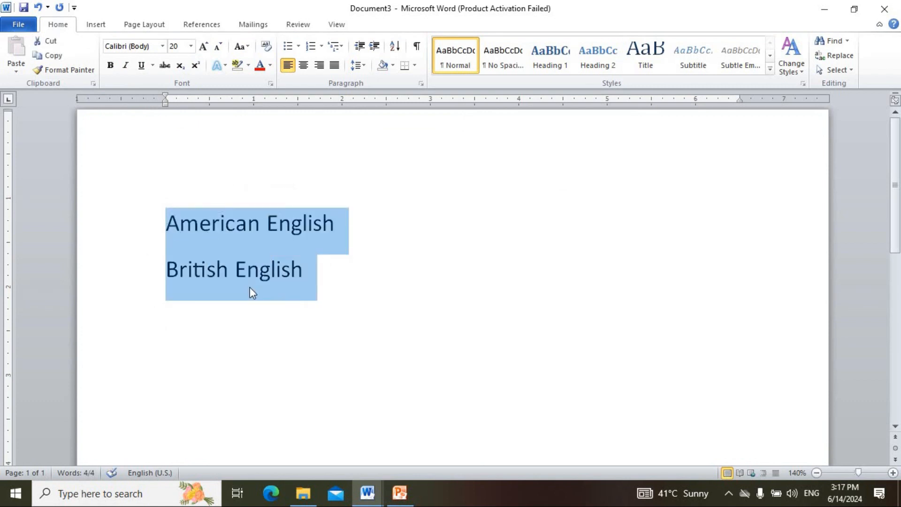
left_click(255, 316)
left_click_drag(306, 272, 166, 262)
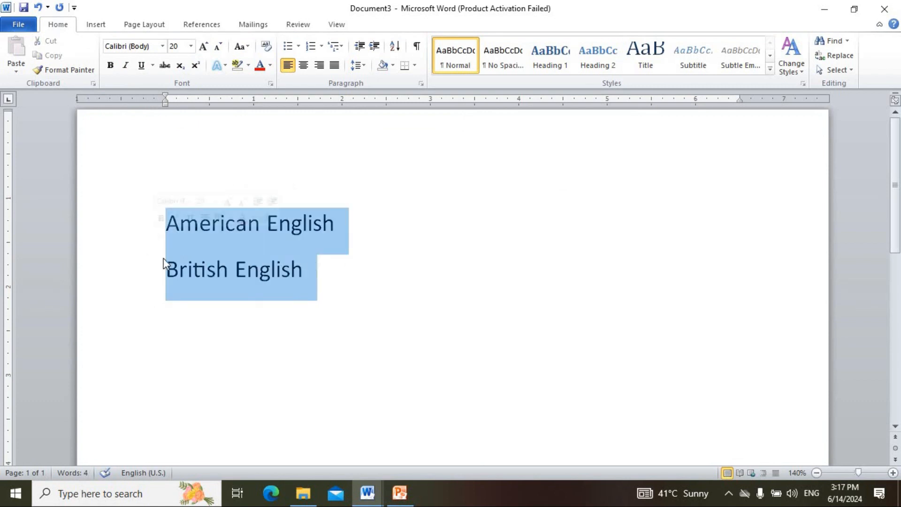
left_click(207, 310)
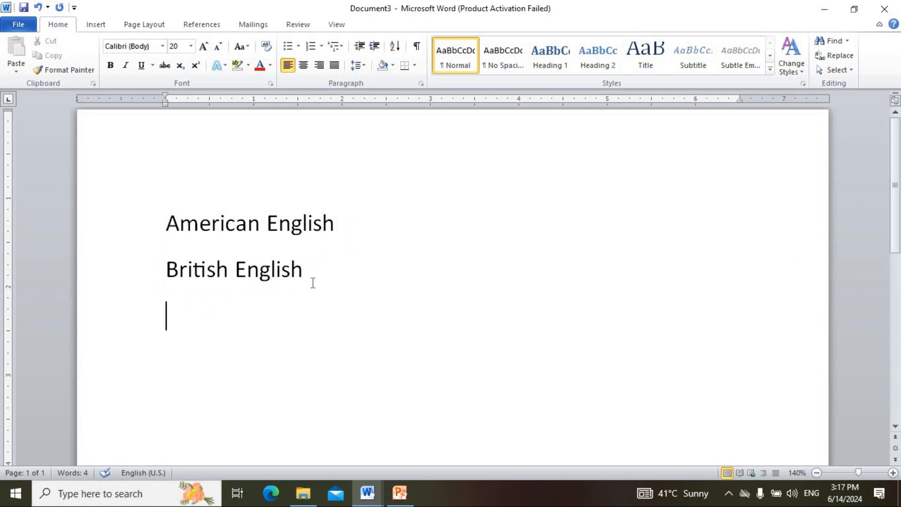
left_click_drag(313, 282, 319, 216)
left_click(249, 226)
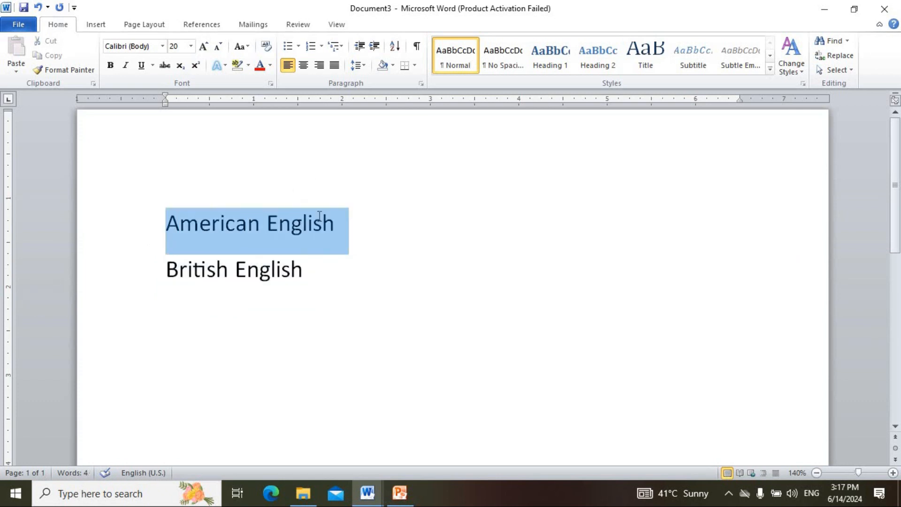
left_click(305, 269)
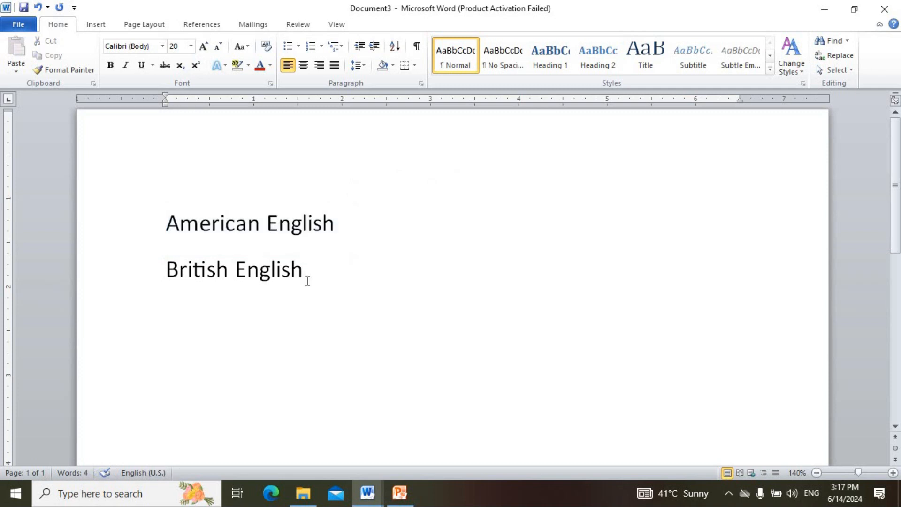
left_click_drag(319, 272, 125, 219)
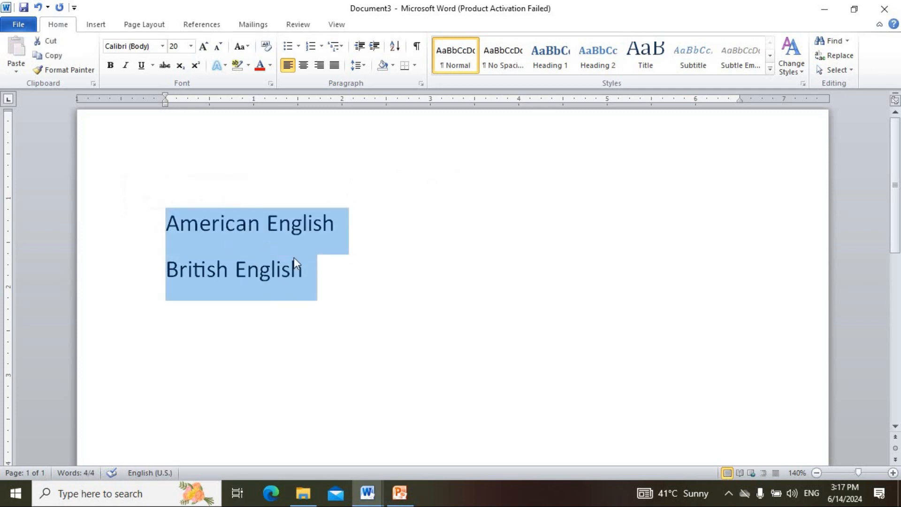
left_click(260, 305)
left_click_drag(304, 269, 133, 253)
left_click(177, 288)
mouse_move(304, 270)
left_mouse_down()
mouse_move(166, 240)
mouse_move(165, 268)
mouse_move(303, 262)
left_mouse_up()
left_click(189, 322)
left_click(225, 329)
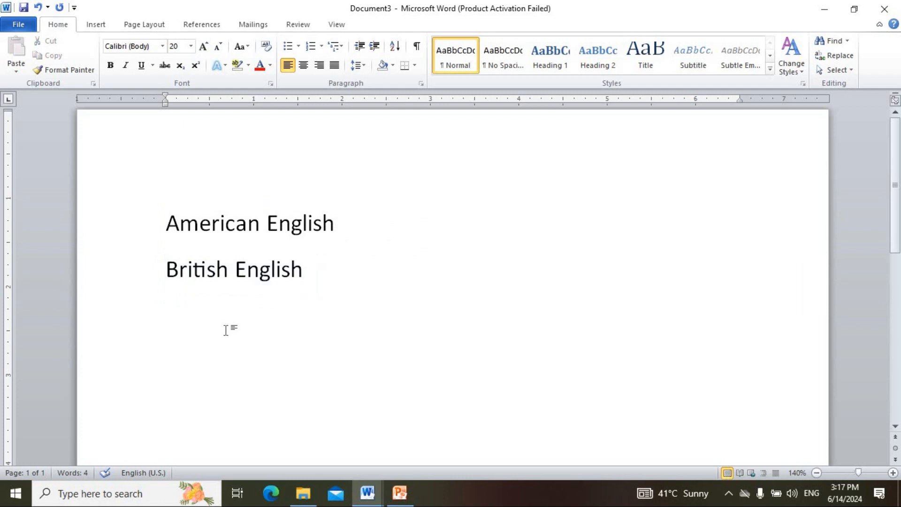
left_click_drag(167, 224, 318, 265)
Step: Enter "Colour" on the line below "British English" and correct it to the suggested American spelling "Color"
left_click(215, 332)
type("Colour")
key("Return")
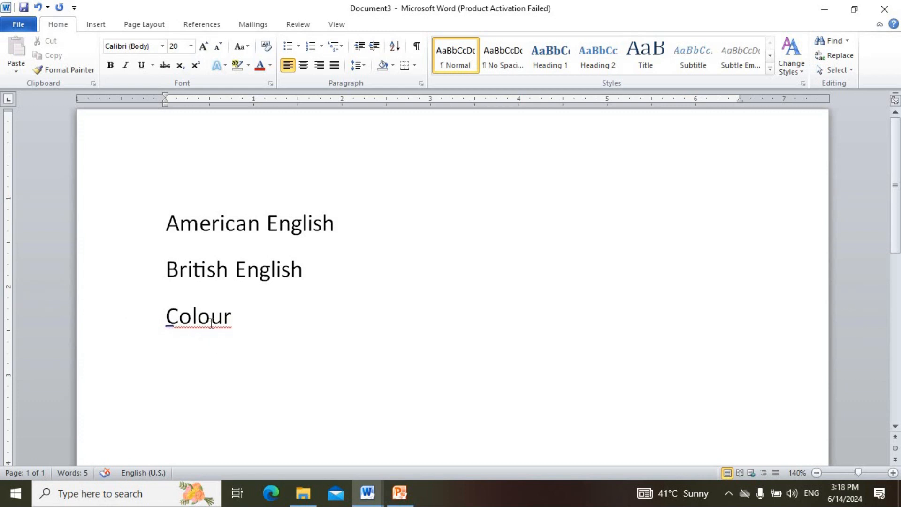
right_click(211, 321)
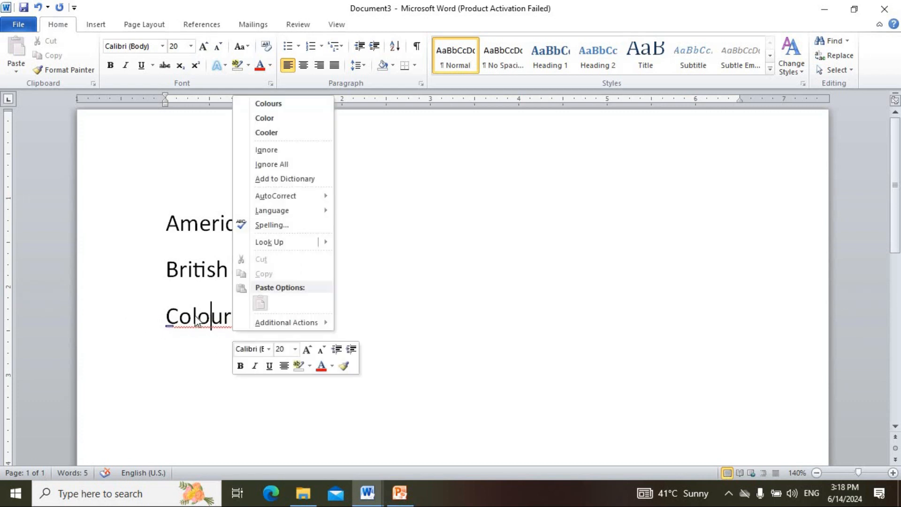
left_click(276, 121)
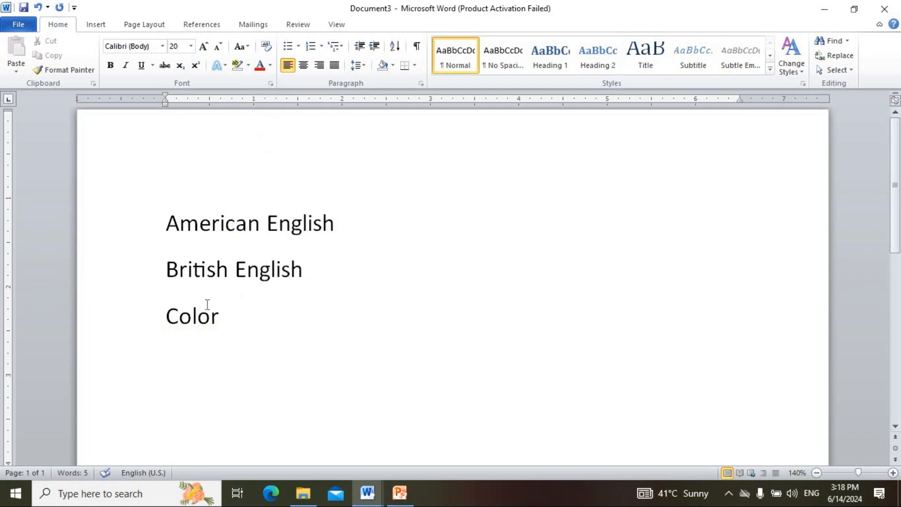
key("Down")
left_click_drag(257, 346, 143, 233)
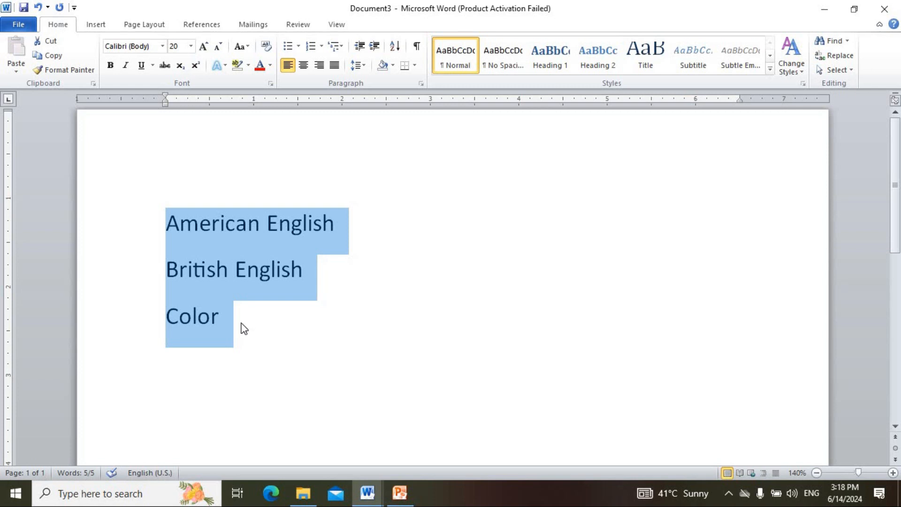
left_click(227, 315)
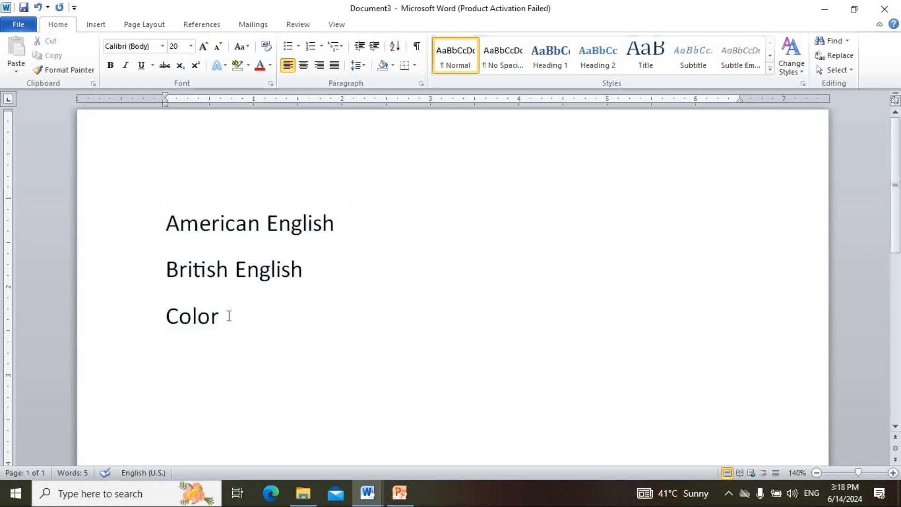
left_click_drag(222, 315, 160, 227)
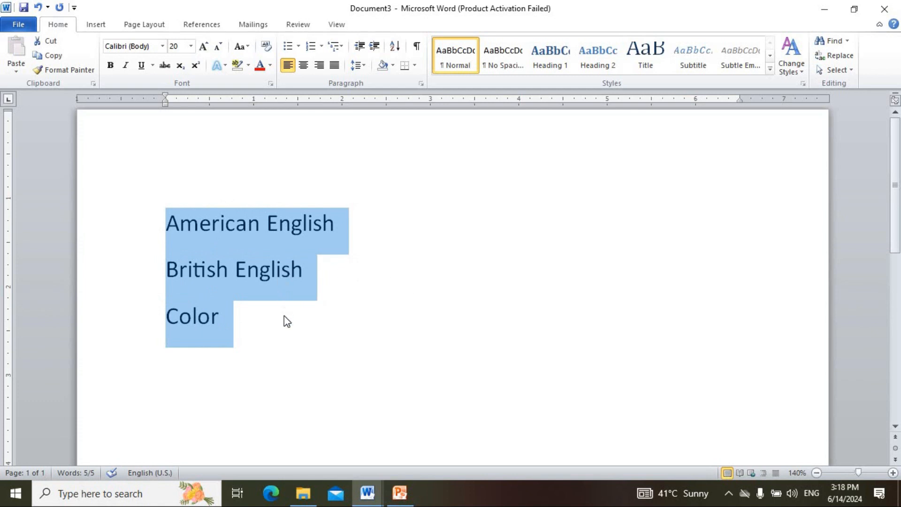
left_click(224, 316)
left_click_drag(223, 315, 144, 231)
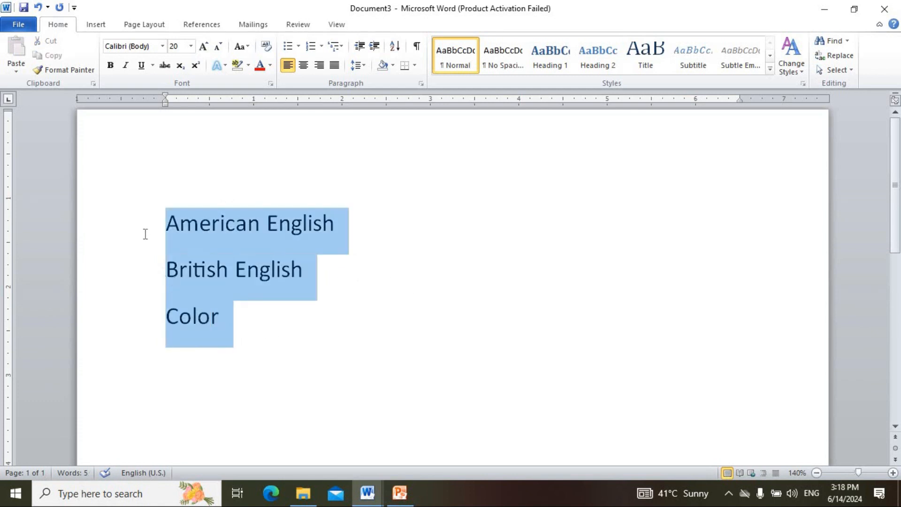
left_click(216, 328)
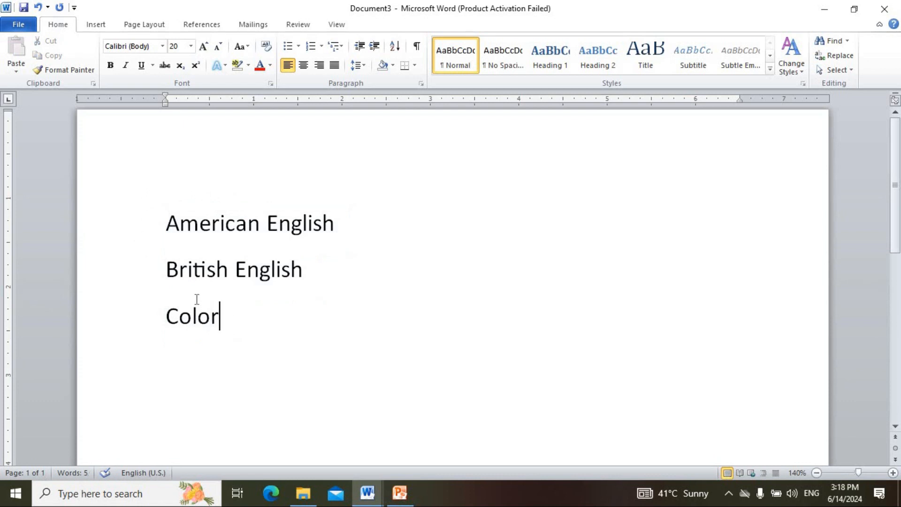
left_click_drag(195, 302, 143, 239)
left_click(227, 317)
left_click_drag(227, 318, 166, 231)
left_click(307, 319)
left_click_drag(169, 221, 384, 316)
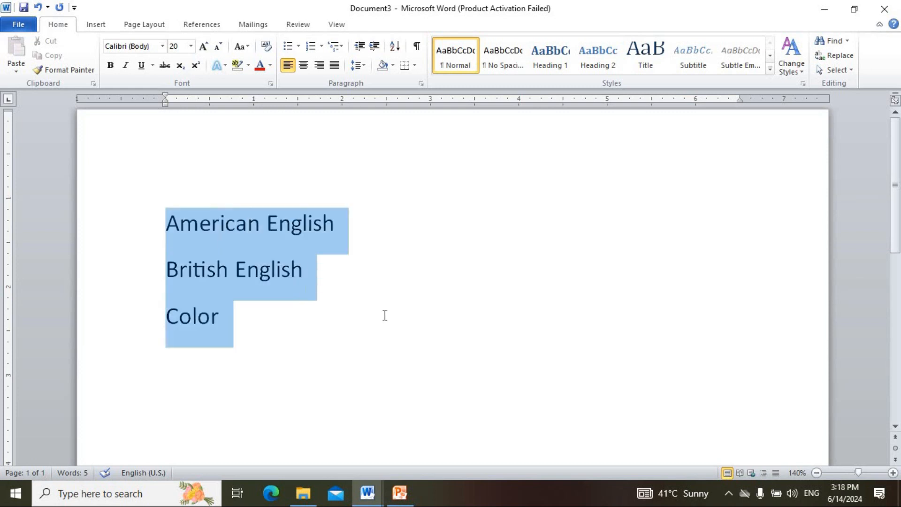
left_click(451, 348)
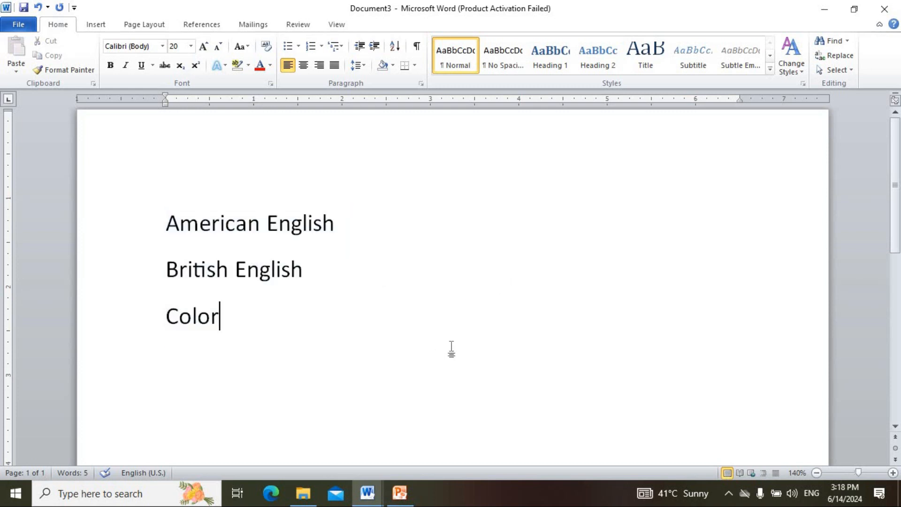
left_click_drag(169, 223, 391, 344)
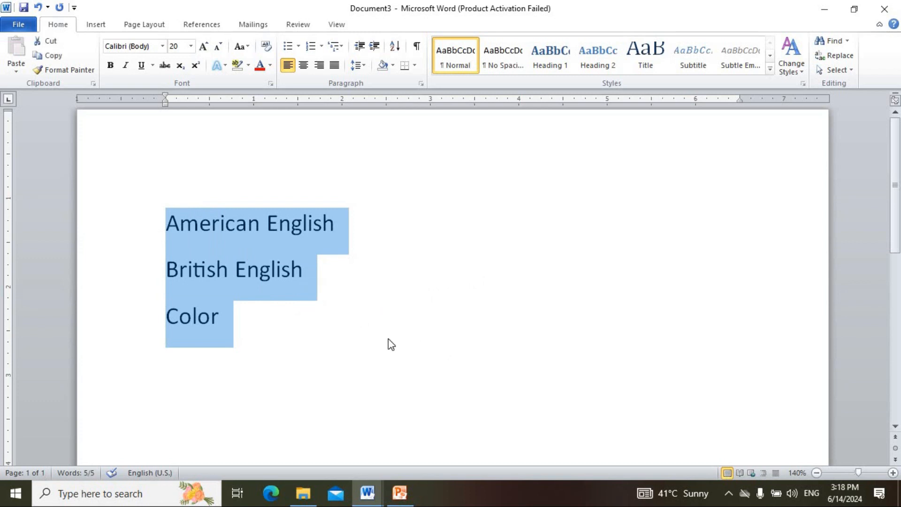
left_click(391, 343)
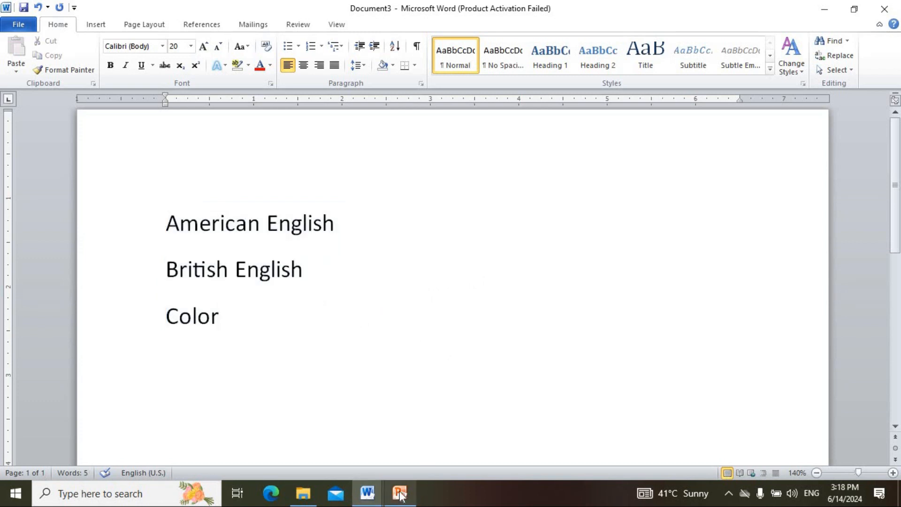
Step: Switch to the open PowerPoint presentation with the Spelling and Grammar slide
left_click(400, 493)
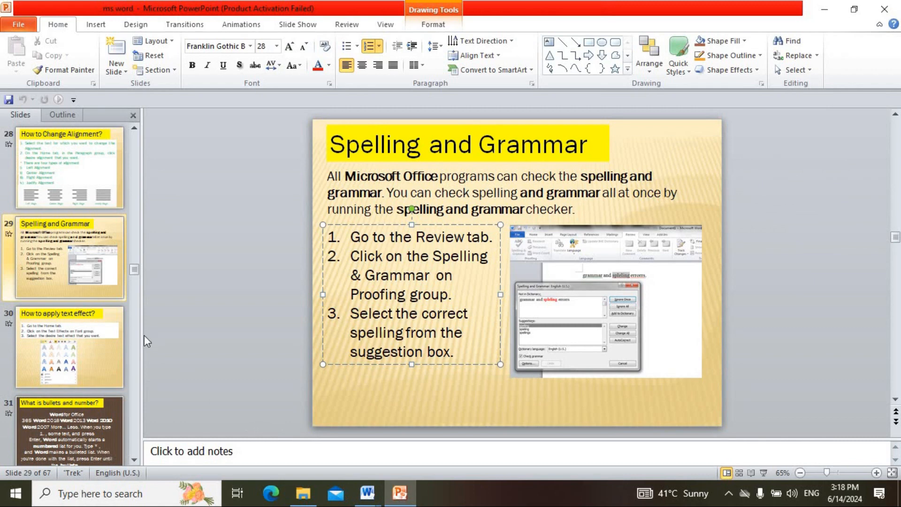